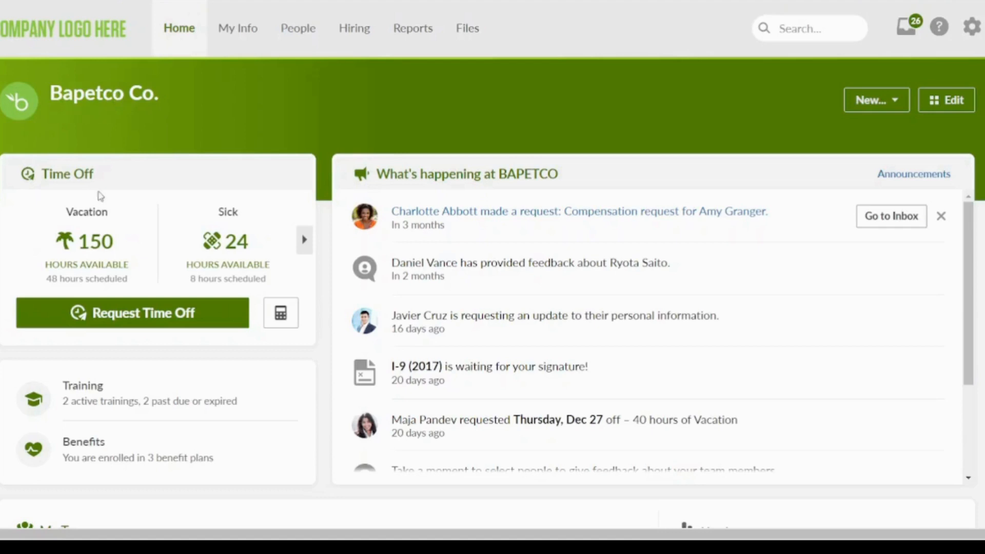
Look over the home dashboard from the time-off balances and announcements down to the My Team section
{"action": "left_click_drag", "start_coordinate": [96, 180], "coordinate": [35, 182]}
{"action": "left_click", "coordinate": [1, 218]}
{"action": "scroll", "coordinate": [250, 208], "scroll_direction": "down", "scroll_amount": 1}
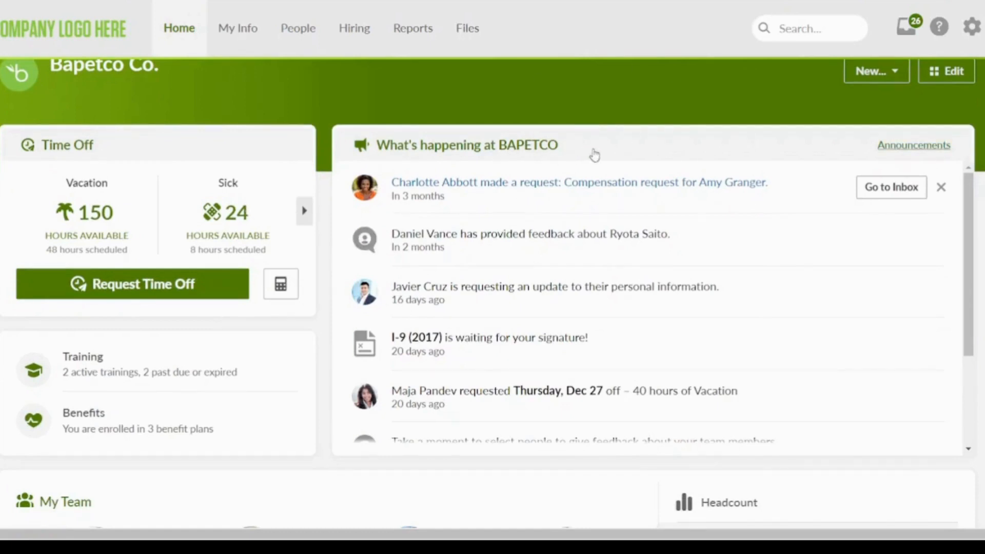
{"action": "scroll", "coordinate": [594, 155], "scroll_direction": "down", "scroll_amount": 6}
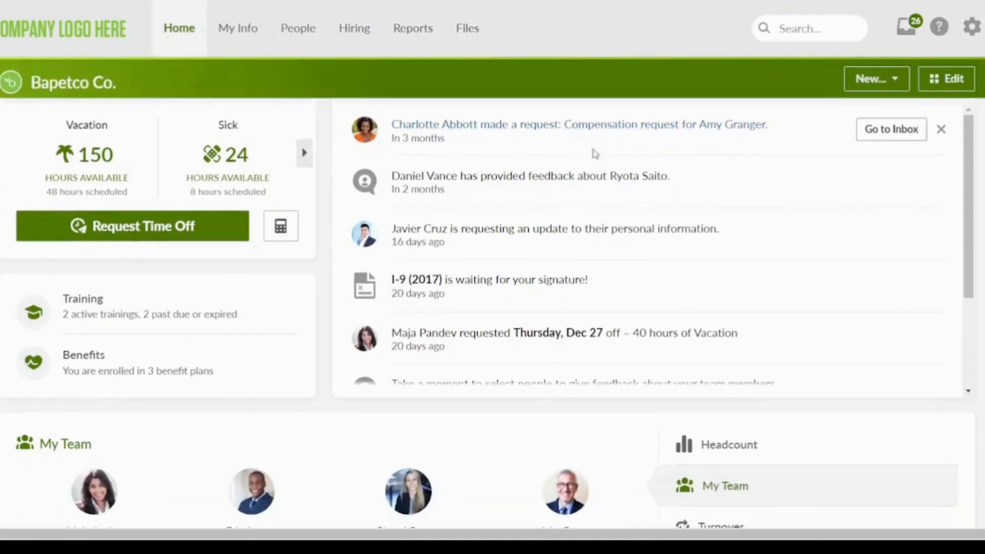
{"action": "scroll", "coordinate": [595, 154], "scroll_direction": "down", "scroll_amount": 1}
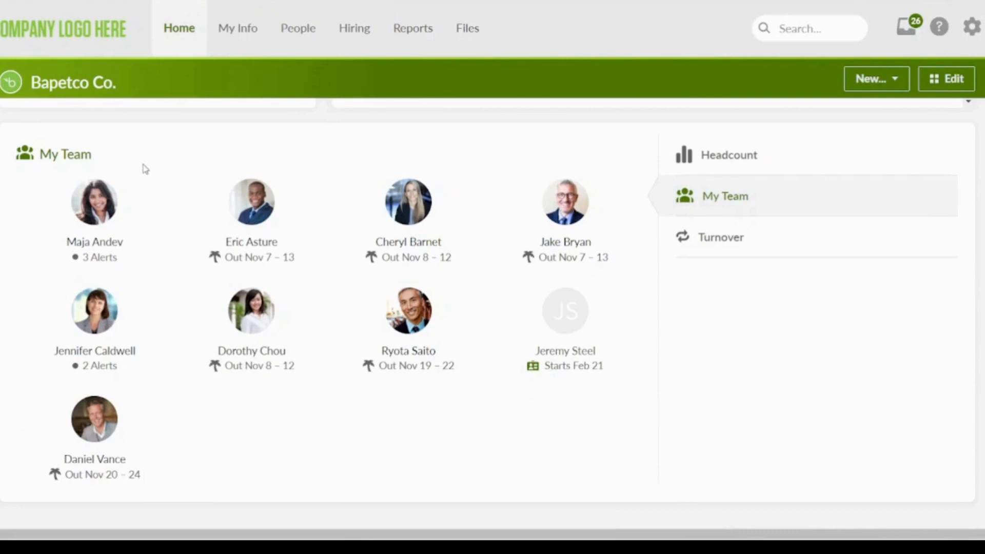
{"action": "scroll", "coordinate": [195, 313], "scroll_direction": "down", "scroll_amount": 1}
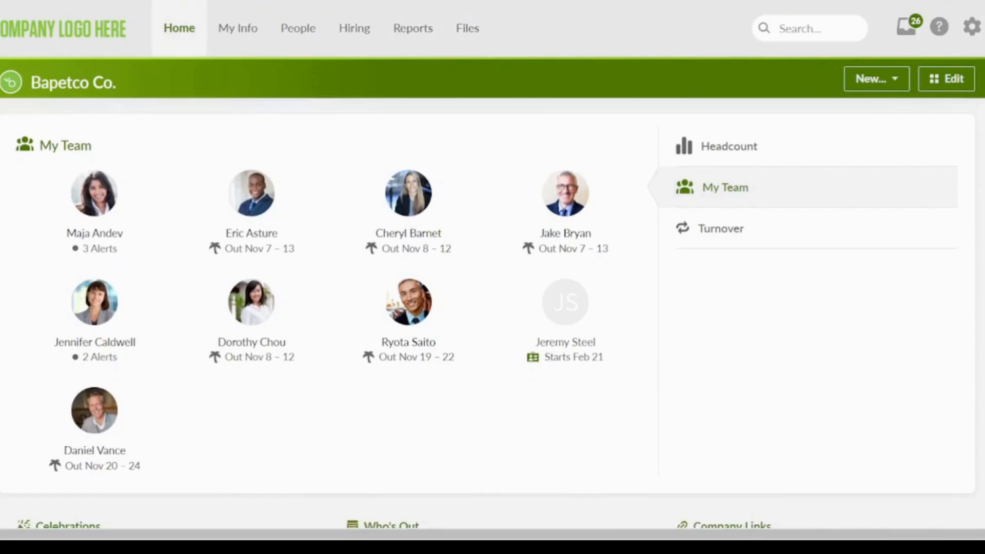
Open the profile of the VP of Sales from My Team and look over the benefits overview
{"action": "left_click", "coordinate": [88, 452]}
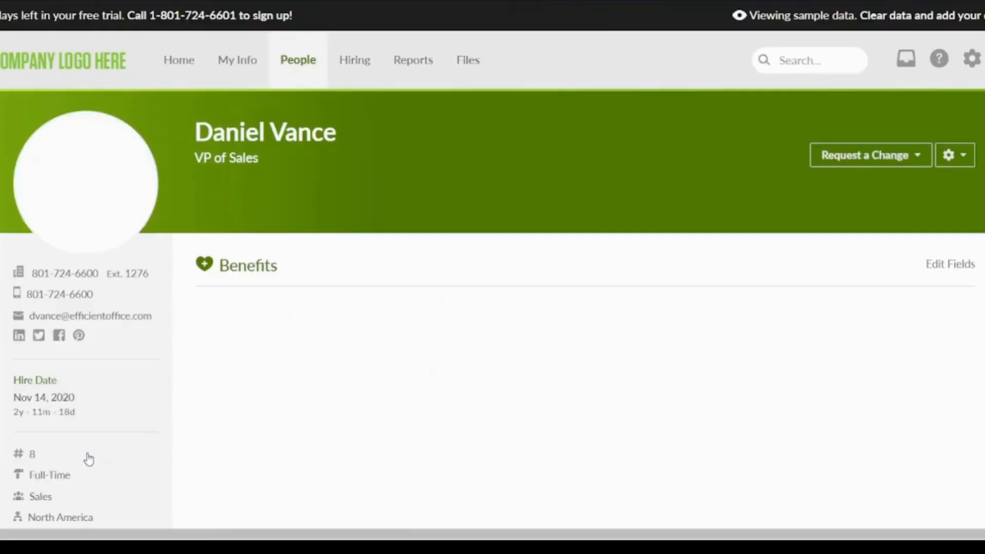
{"action": "scroll", "coordinate": [88, 458], "scroll_direction": "down", "scroll_amount": 1}
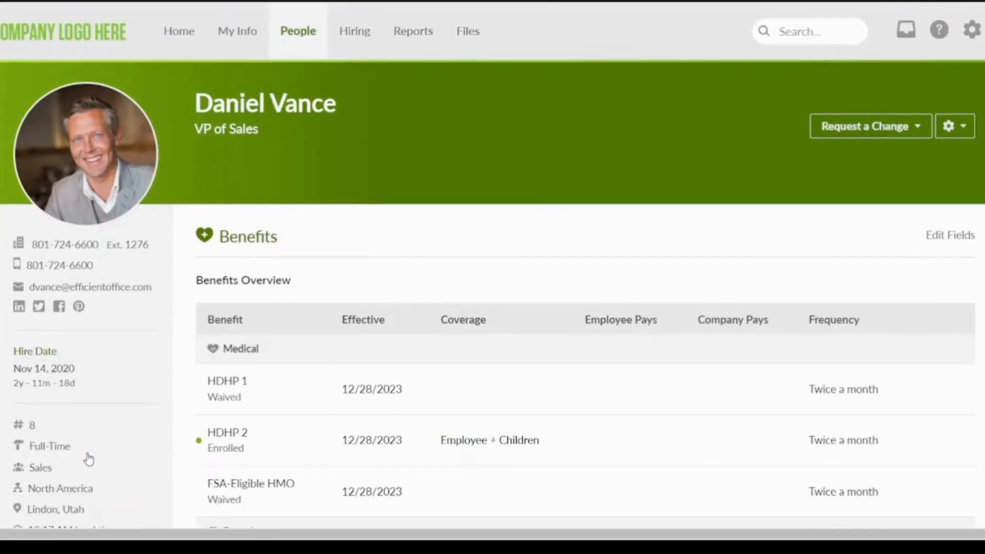
{"action": "scroll", "coordinate": [88, 459], "scroll_direction": "down", "scroll_amount": 2}
{"action": "scroll", "coordinate": [89, 459], "scroll_direction": "up", "scroll_amount": 3}
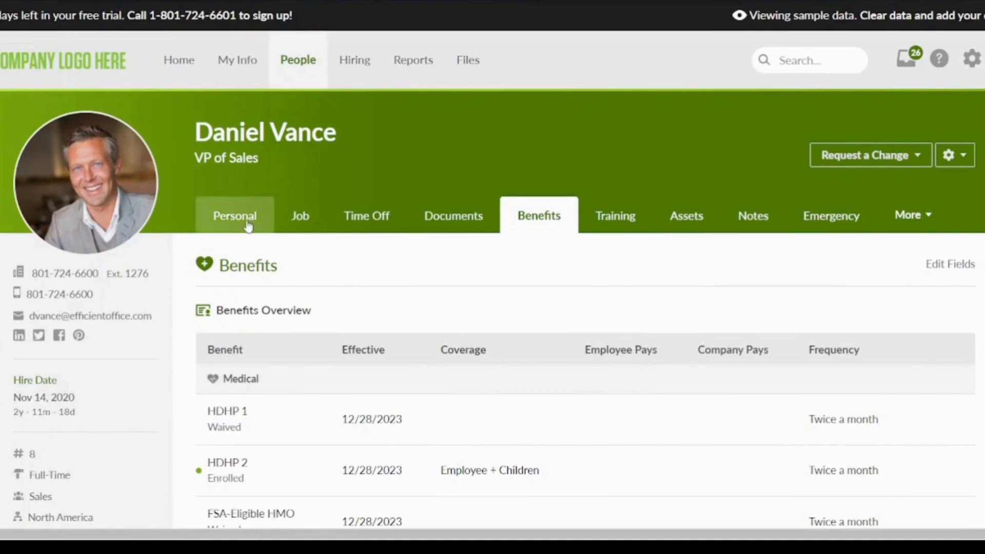
Review the basic information in the employee's Personal section
{"action": "left_click", "coordinate": [248, 226]}
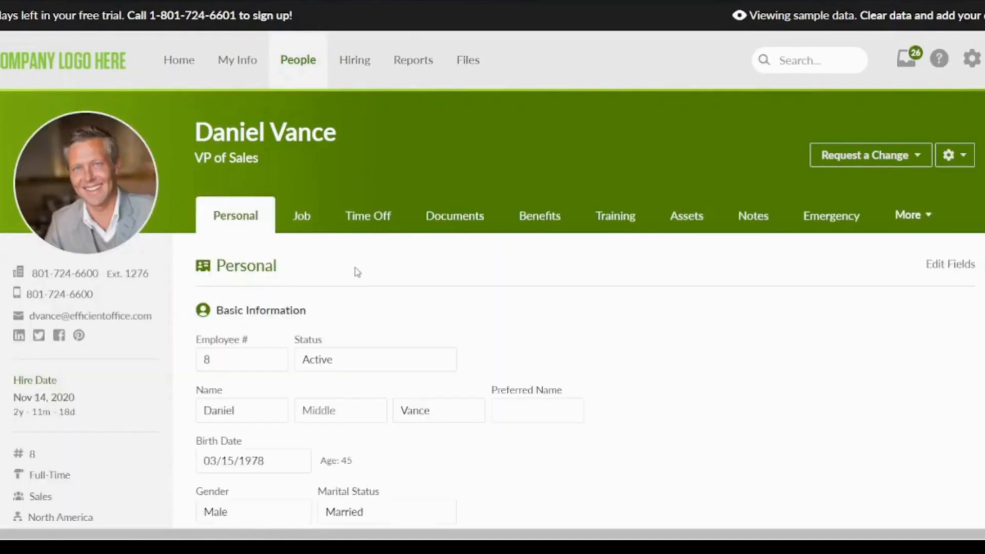
{"action": "scroll", "coordinate": [357, 272], "scroll_direction": "down", "scroll_amount": 2}
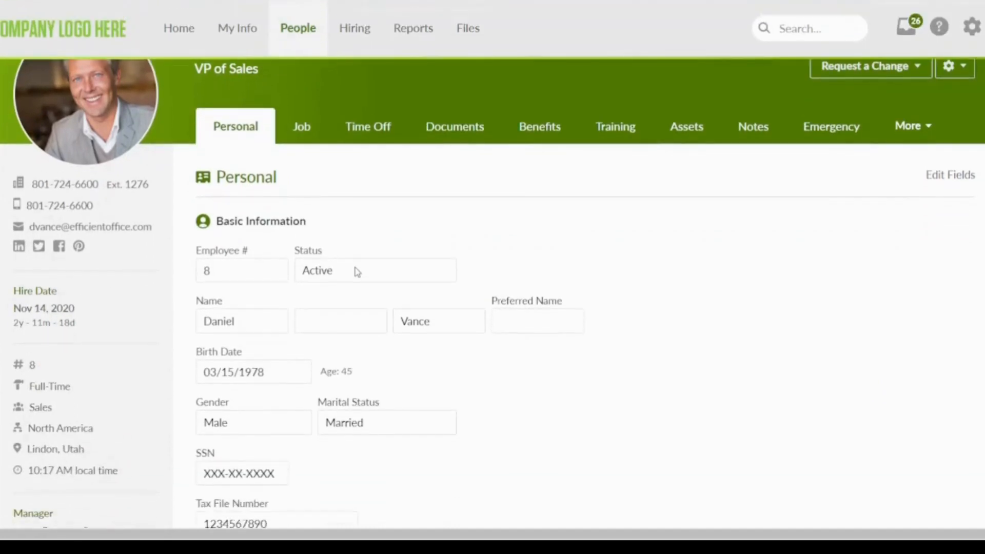
{"action": "scroll", "coordinate": [357, 272], "scroll_direction": "down", "scroll_amount": 1}
{"action": "scroll", "coordinate": [357, 272], "scroll_direction": "up", "scroll_amount": 2}
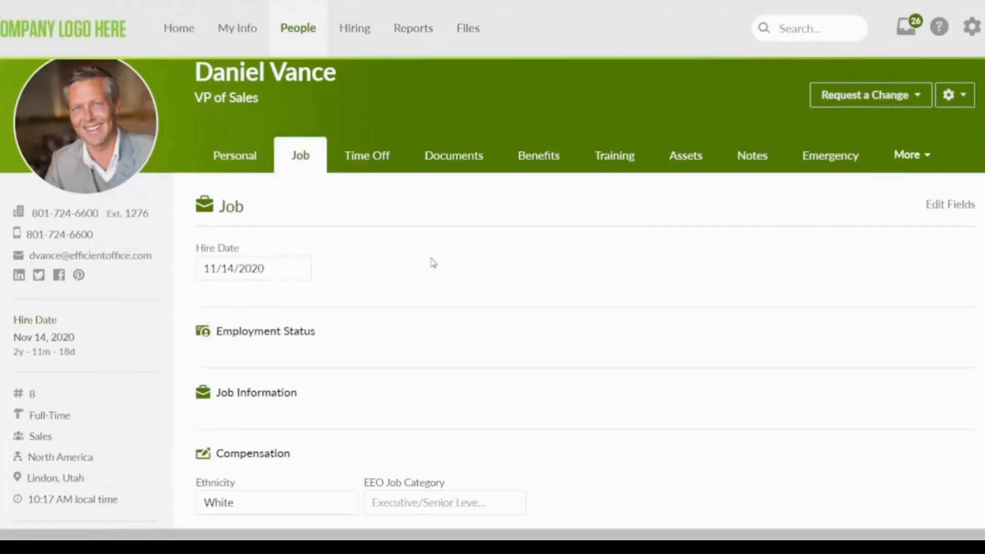
Review the employee's Job section, covering employment status, job information, compensation and direct reports
{"action": "scroll", "coordinate": [433, 263], "scroll_direction": "down", "scroll_amount": 1}
{"action": "scroll", "coordinate": [434, 263], "scroll_direction": "down", "scroll_amount": 1}
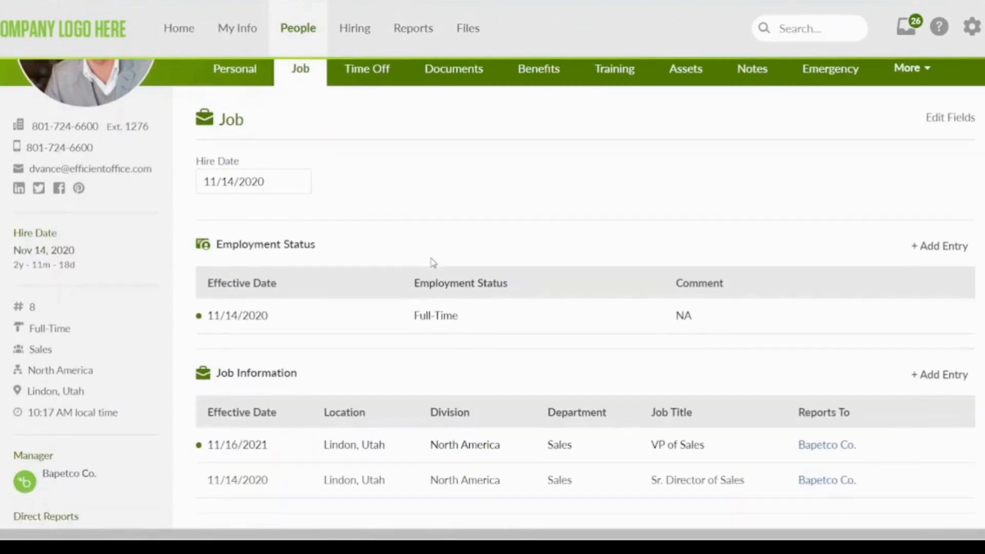
{"action": "scroll", "coordinate": [433, 263], "scroll_direction": "down", "scroll_amount": 4}
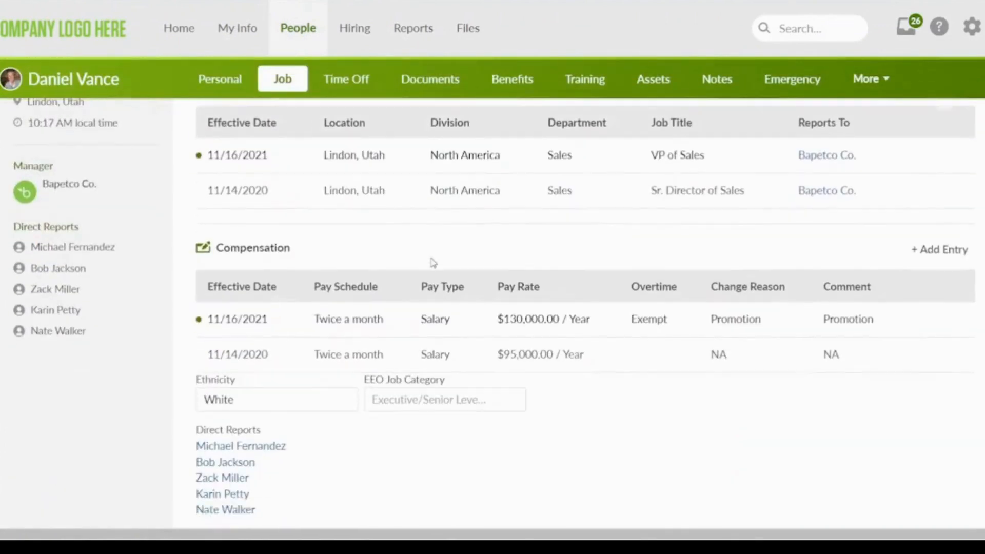
{"action": "scroll", "coordinate": [434, 263], "scroll_direction": "up", "scroll_amount": 6}
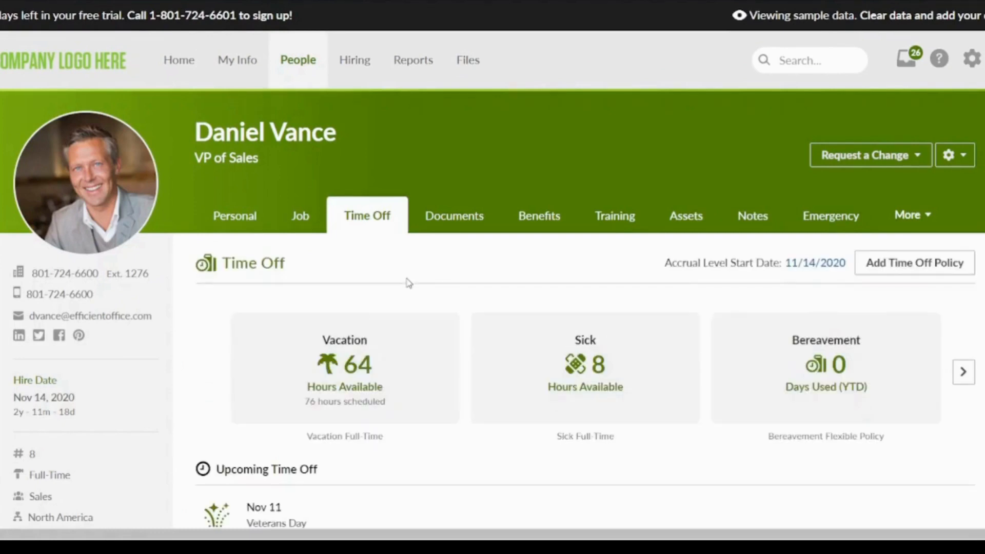
Check the employee's vacation, sick and bereavement balances in the Time Off section
{"action": "scroll", "coordinate": [408, 283], "scroll_direction": "down", "scroll_amount": 3}
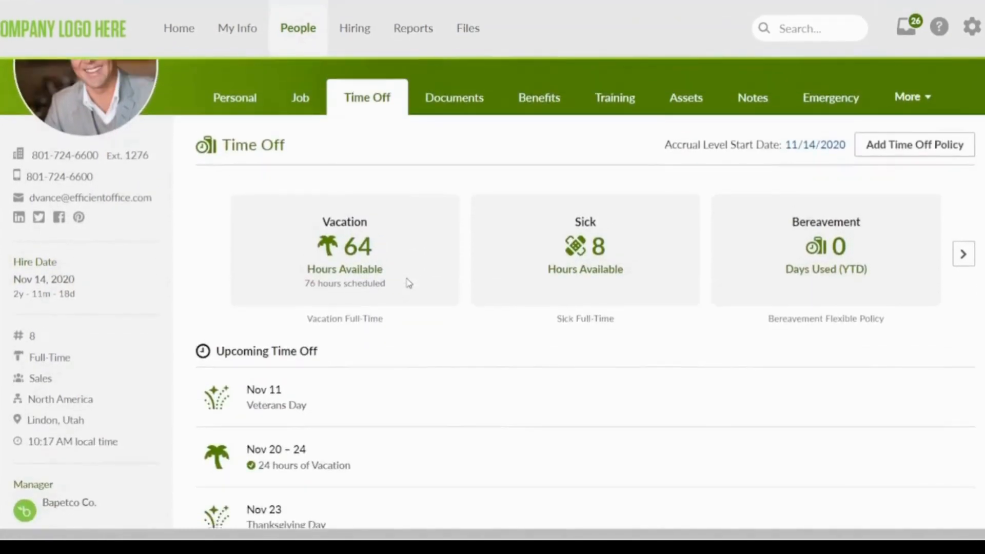
{"action": "scroll", "coordinate": [409, 283], "scroll_direction": "up", "scroll_amount": 2}
{"action": "scroll", "coordinate": [408, 283], "scroll_direction": "down", "scroll_amount": 3}
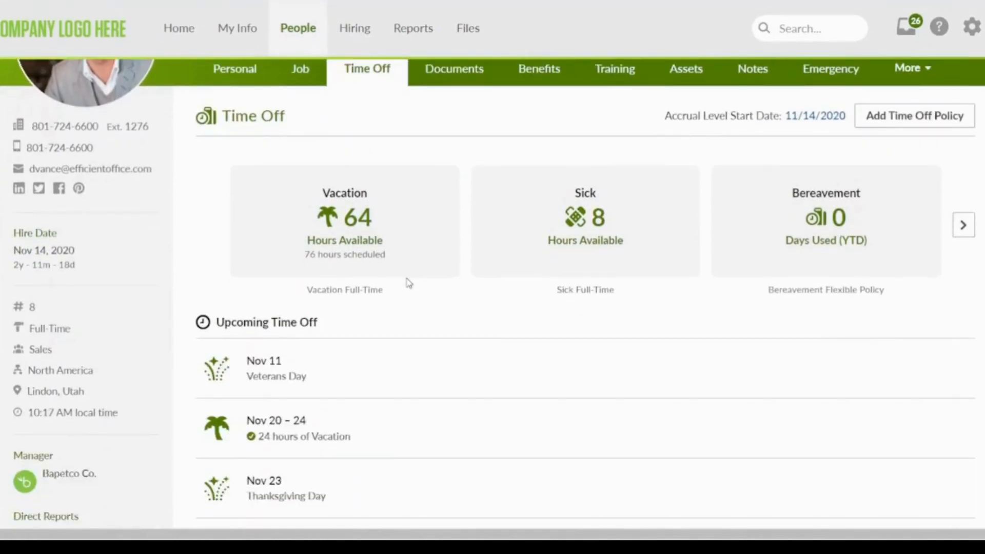
{"action": "mouse_move", "coordinate": [358, 229]}
{"action": "mouse_move", "coordinate": [667, 261]}
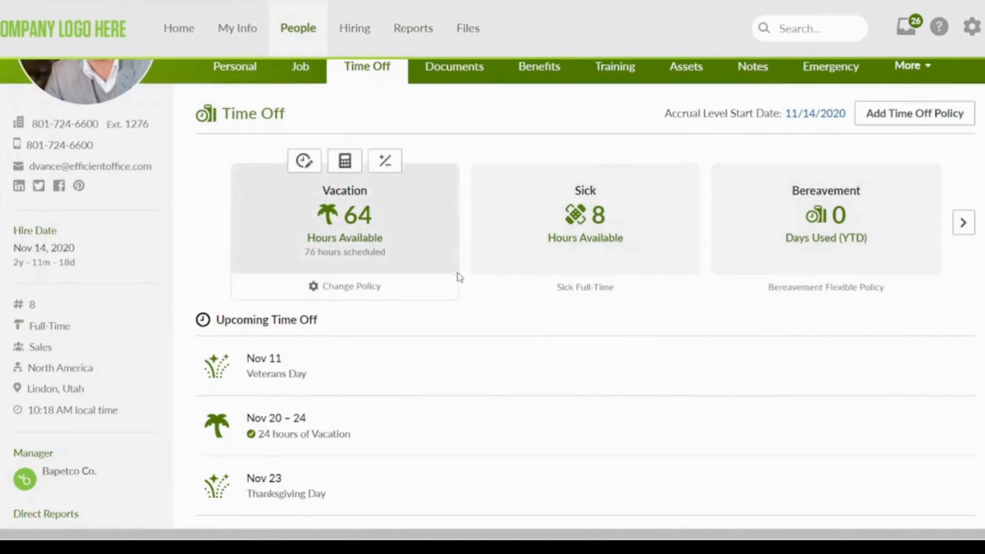
Look through the employee's full list of upcoming time off
{"action": "scroll", "coordinate": [458, 276], "scroll_direction": "down", "scroll_amount": 2}
{"action": "scroll", "coordinate": [460, 277], "scroll_direction": "down", "scroll_amount": 1}
{"action": "scroll", "coordinate": [460, 277], "scroll_direction": "down", "scroll_amount": 2}
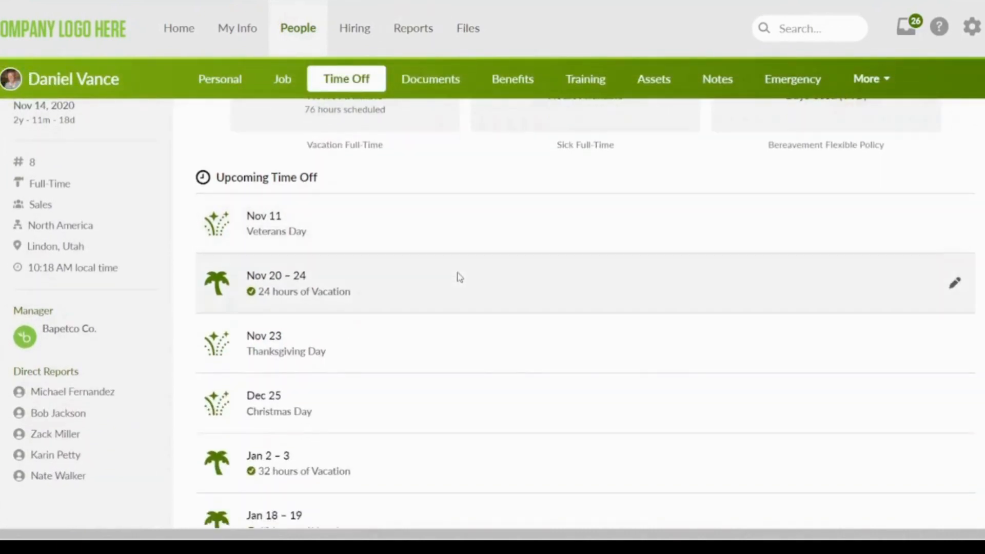
{"action": "scroll", "coordinate": [460, 277], "scroll_direction": "up", "scroll_amount": 2}
{"action": "scroll", "coordinate": [459, 277], "scroll_direction": "down", "scroll_amount": 2}
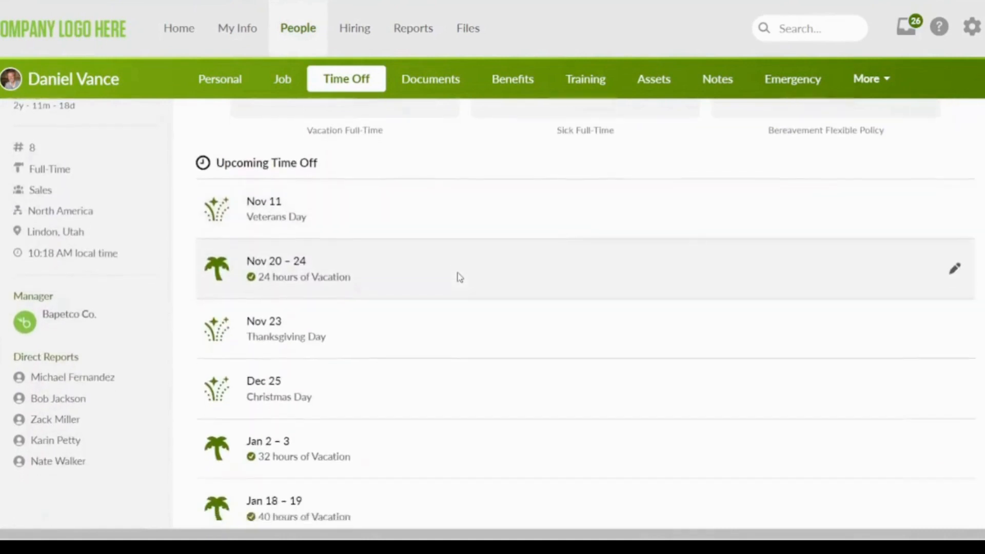
{"action": "scroll", "coordinate": [460, 277], "scroll_direction": "down", "scroll_amount": 5}
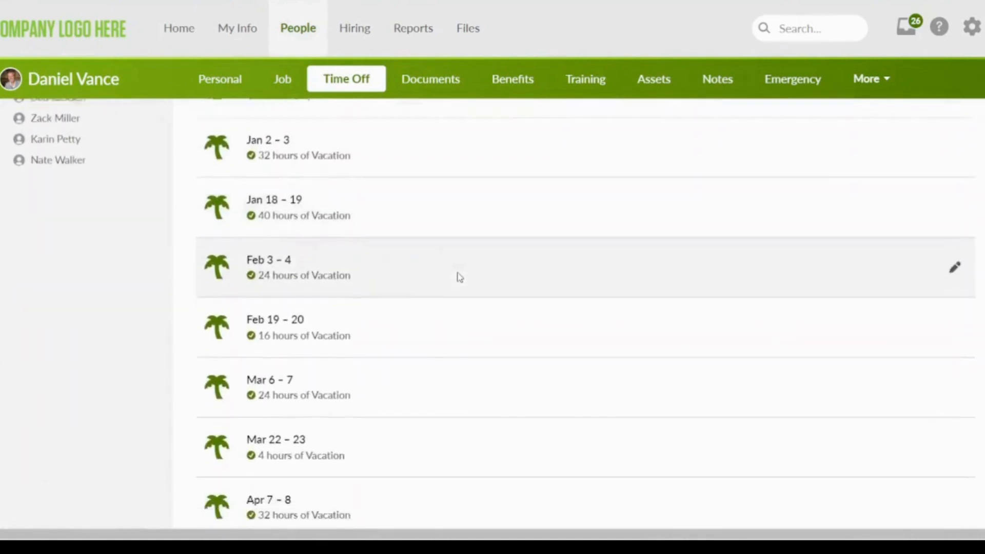
{"action": "scroll", "coordinate": [460, 277], "scroll_direction": "down", "scroll_amount": 5}
{"action": "scroll", "coordinate": [460, 277], "scroll_direction": "up", "scroll_amount": 15}
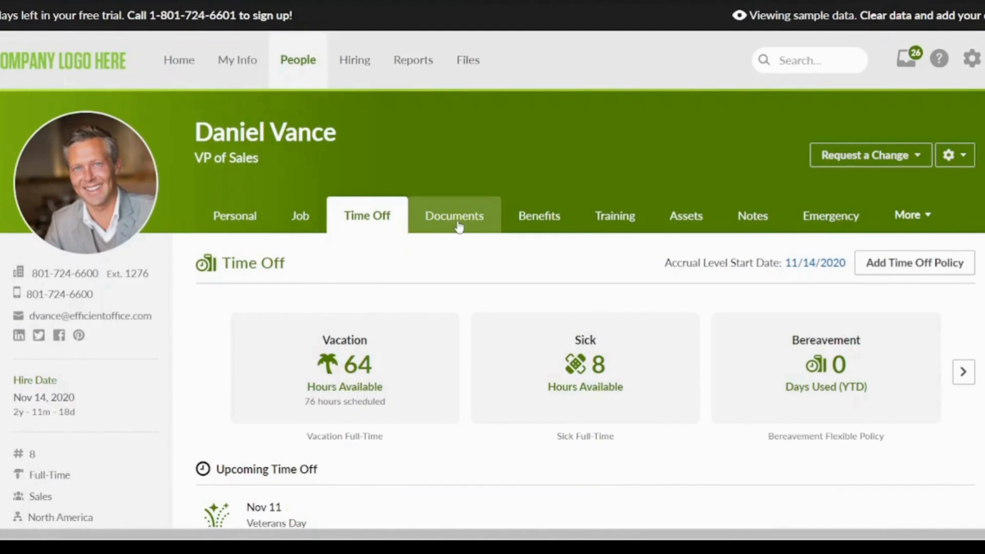
Review the employee's medical and dental plans in the Benefits section
{"action": "left_click", "coordinate": [530, 226]}
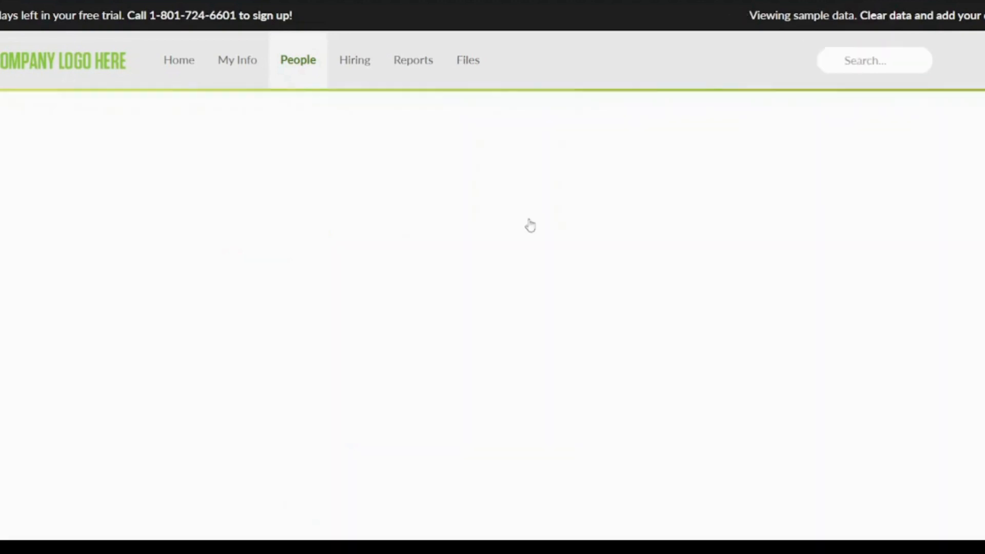
{"action": "scroll", "coordinate": [530, 372], "scroll_direction": "down", "scroll_amount": 1}
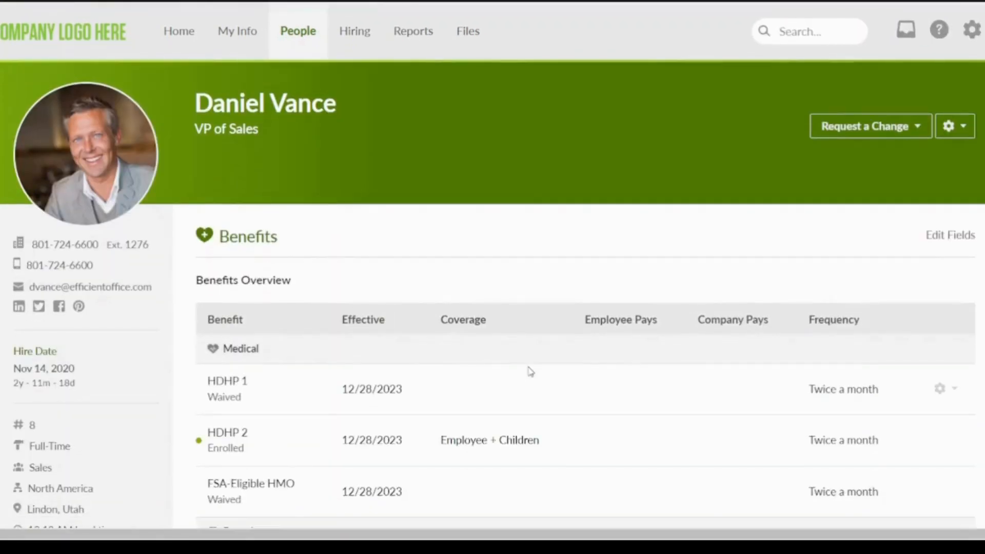
{"action": "scroll", "coordinate": [530, 371], "scroll_direction": "down", "scroll_amount": 3}
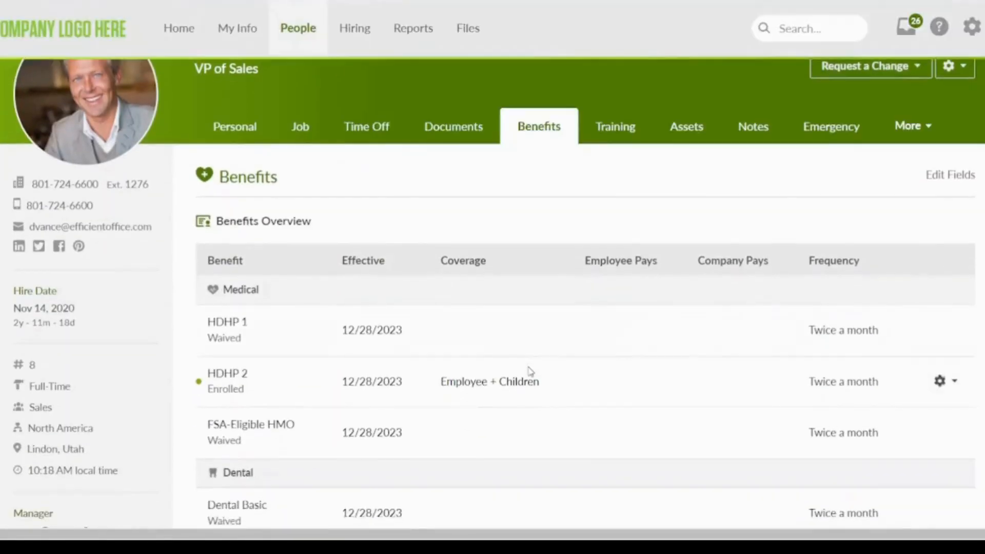
{"action": "scroll", "coordinate": [530, 371], "scroll_direction": "up", "scroll_amount": 4}
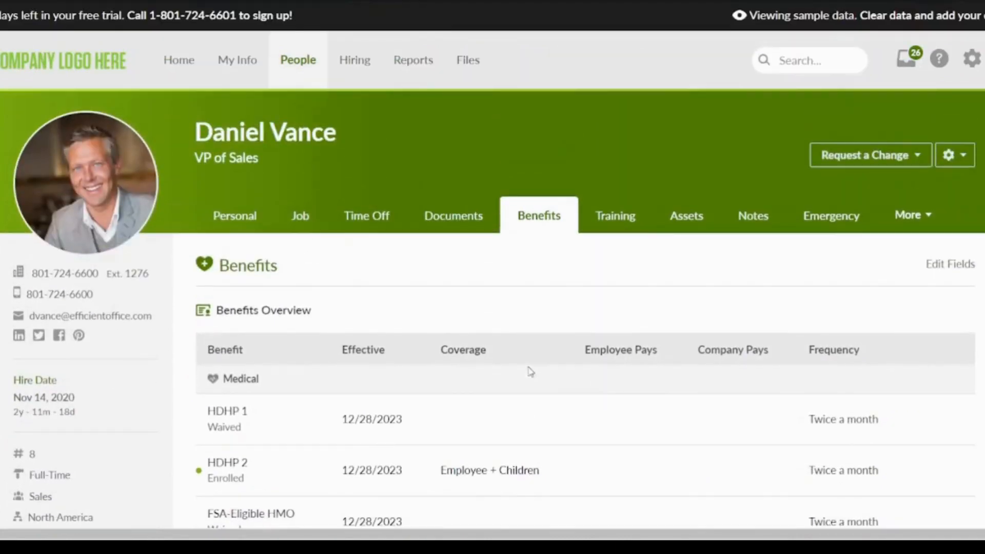
Review the employee's upcoming and completed courses in the Training section
{"action": "left_click", "coordinate": [626, 215]}
{"action": "scroll", "coordinate": [647, 268], "scroll_direction": "down", "scroll_amount": 1}
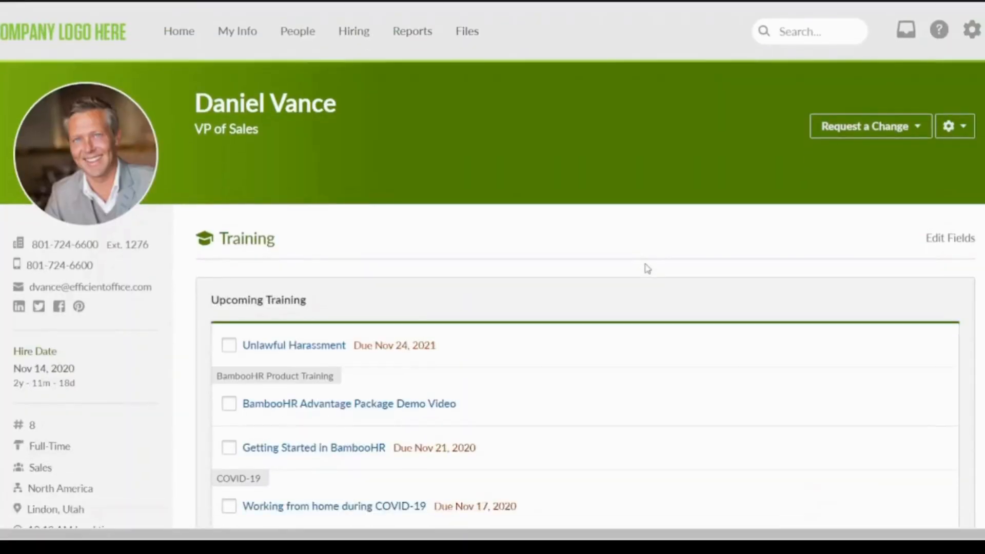
{"action": "scroll", "coordinate": [648, 268], "scroll_direction": "down", "scroll_amount": 2}
{"action": "scroll", "coordinate": [647, 268], "scroll_direction": "up", "scroll_amount": 2}
{"action": "scroll", "coordinate": [648, 268], "scroll_direction": "down", "scroll_amount": 1}
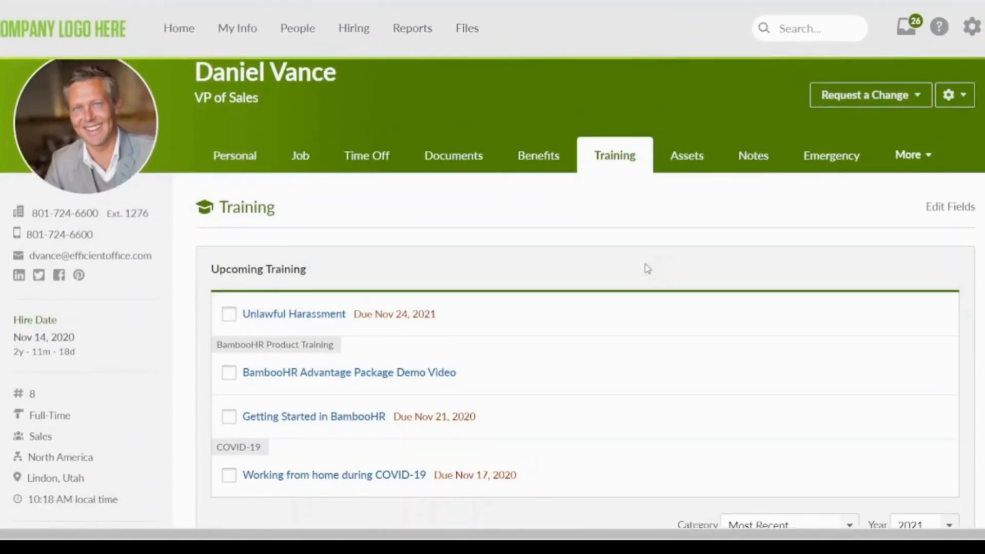
{"action": "scroll", "coordinate": [647, 268], "scroll_direction": "down", "scroll_amount": 4}
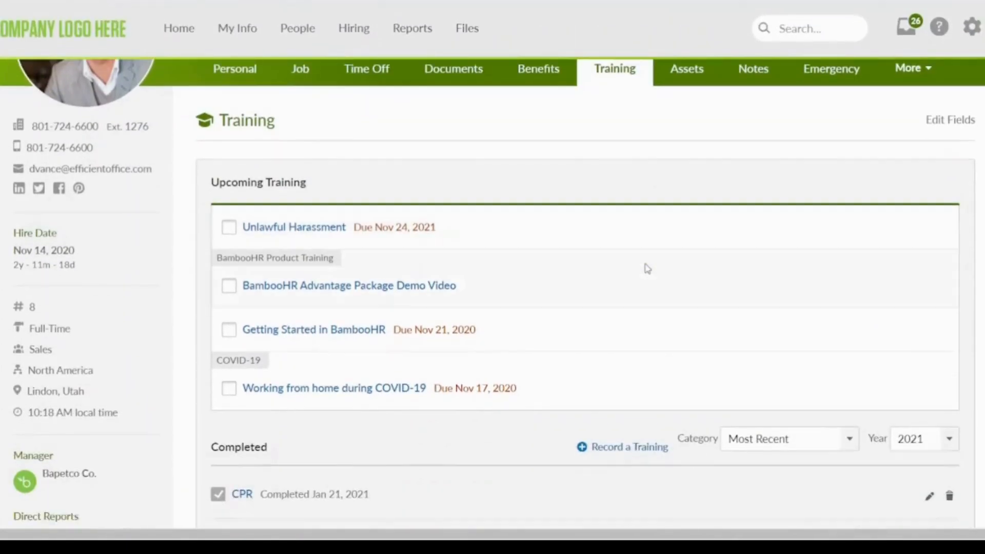
{"action": "scroll", "coordinate": [647, 268], "scroll_direction": "down", "scroll_amount": 1}
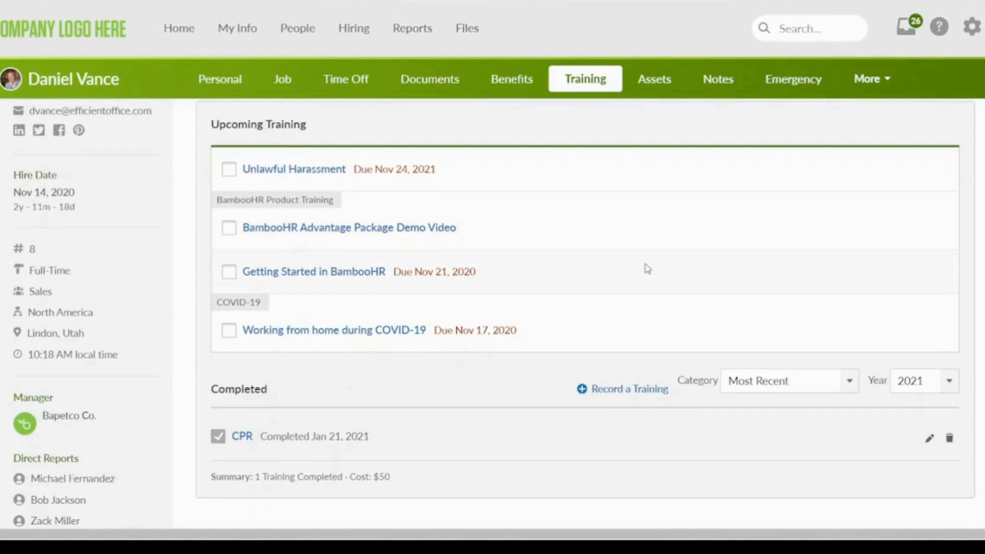
{"action": "scroll", "coordinate": [647, 268], "scroll_direction": "down", "scroll_amount": 5}
{"action": "scroll", "coordinate": [648, 268], "scroll_direction": "up", "scroll_amount": 6}
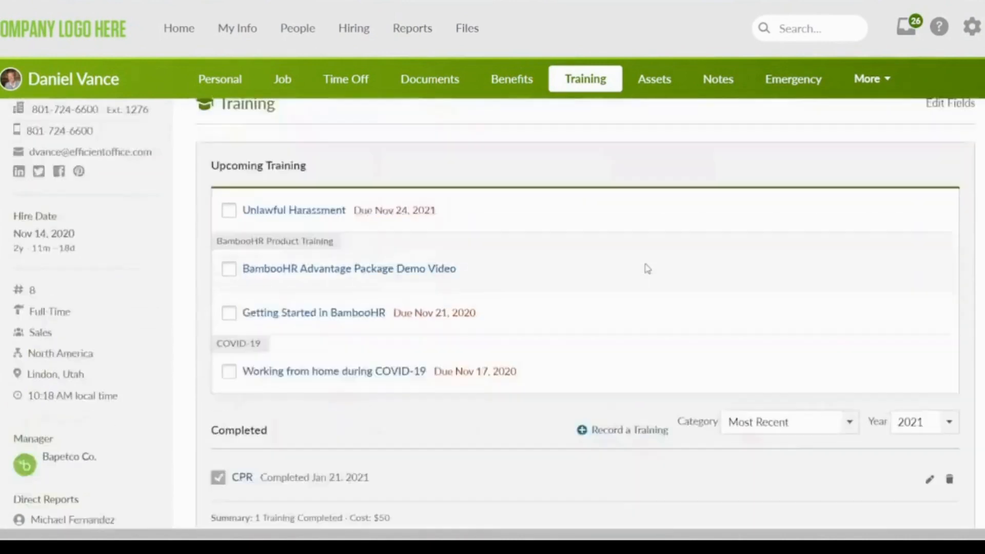
{"action": "scroll", "coordinate": [647, 268], "scroll_direction": "up", "scroll_amount": 3}
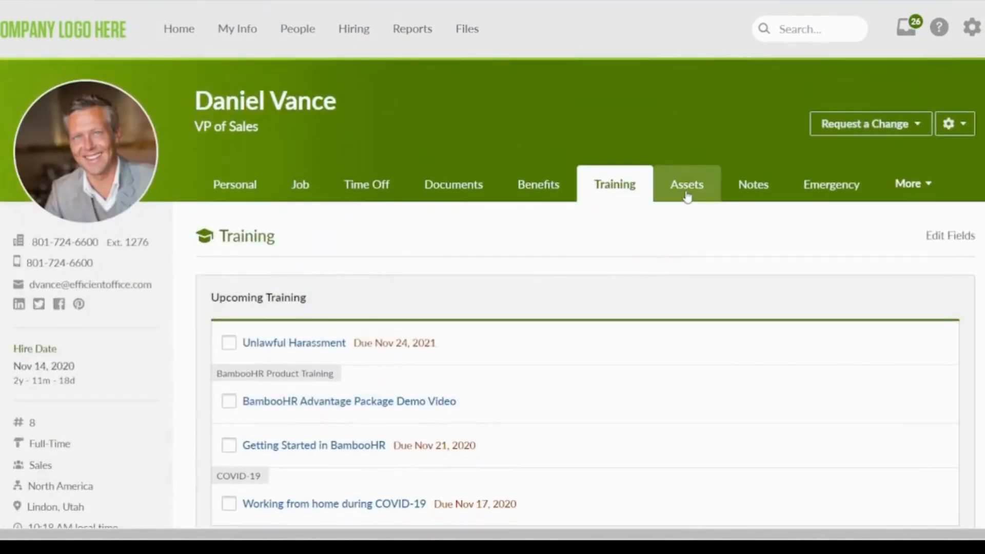
View the employee's emergency contact details
{"action": "left_click", "coordinate": [800, 189]}
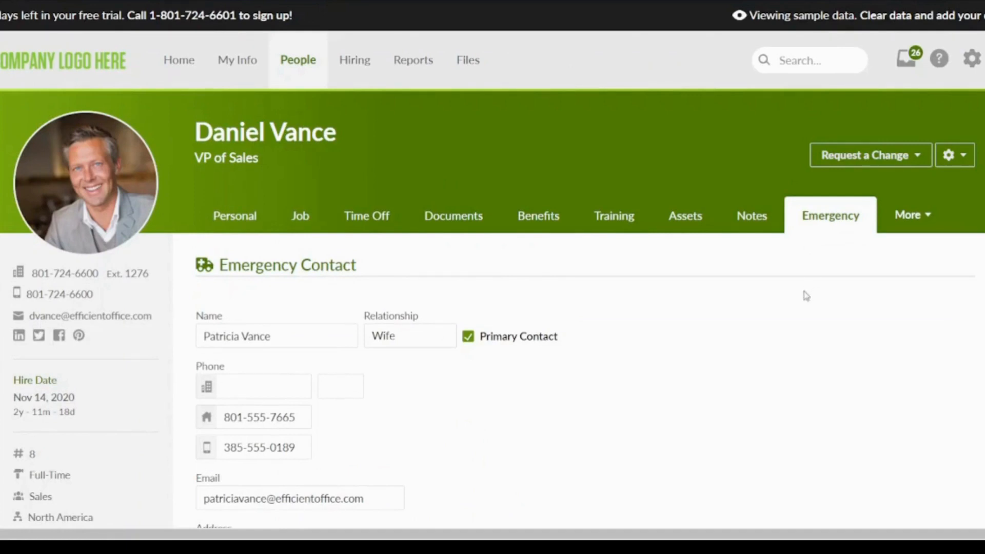
{"action": "scroll", "coordinate": [722, 266], "scroll_direction": "down", "scroll_amount": 1}
{"action": "scroll", "coordinate": [721, 266], "scroll_direction": "up", "scroll_amount": 1}
Start ending the employee's employment with effective date 10/10/2022 and the involuntary termination type
{"action": "left_click", "coordinate": [954, 166]}
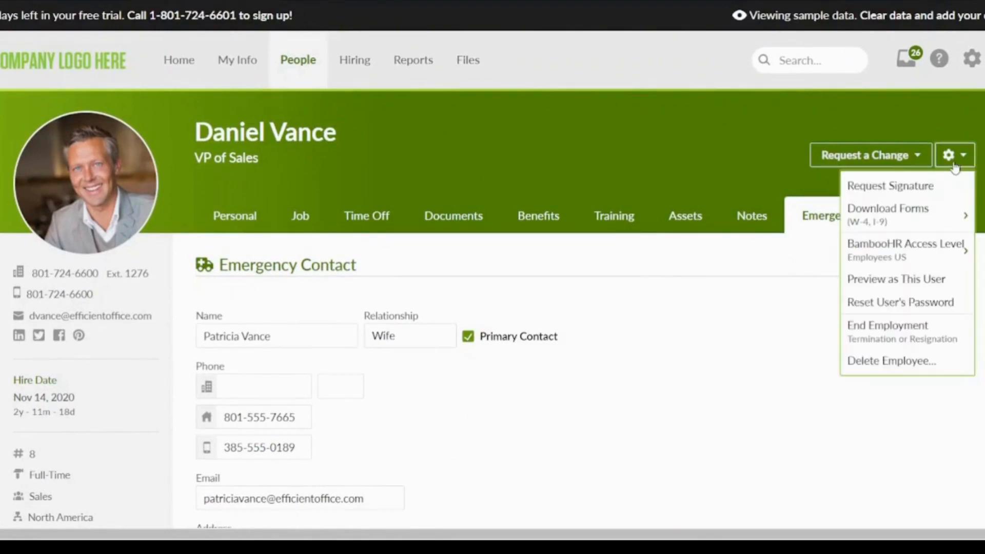
{"action": "left_click", "coordinate": [894, 345]}
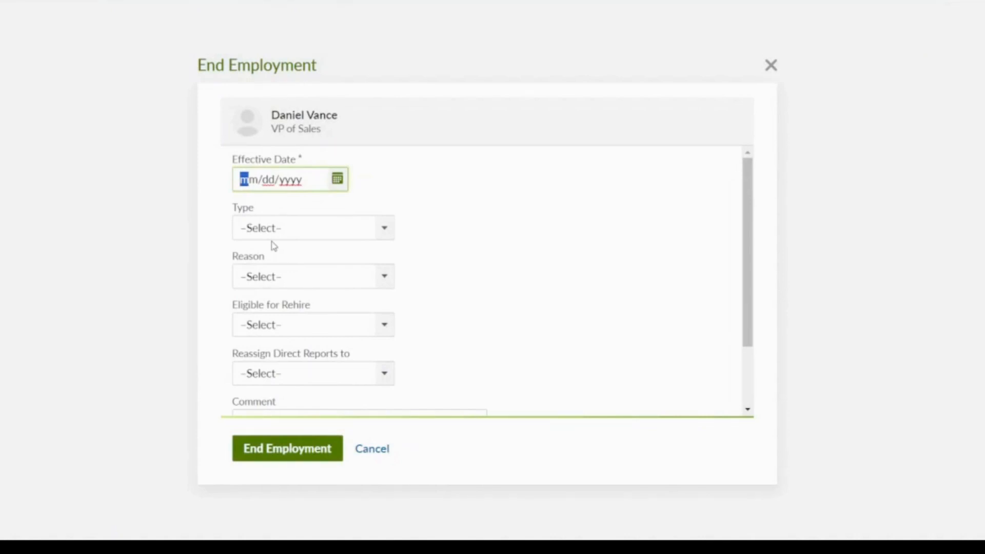
{"action": "type", "text": "10/10/"}
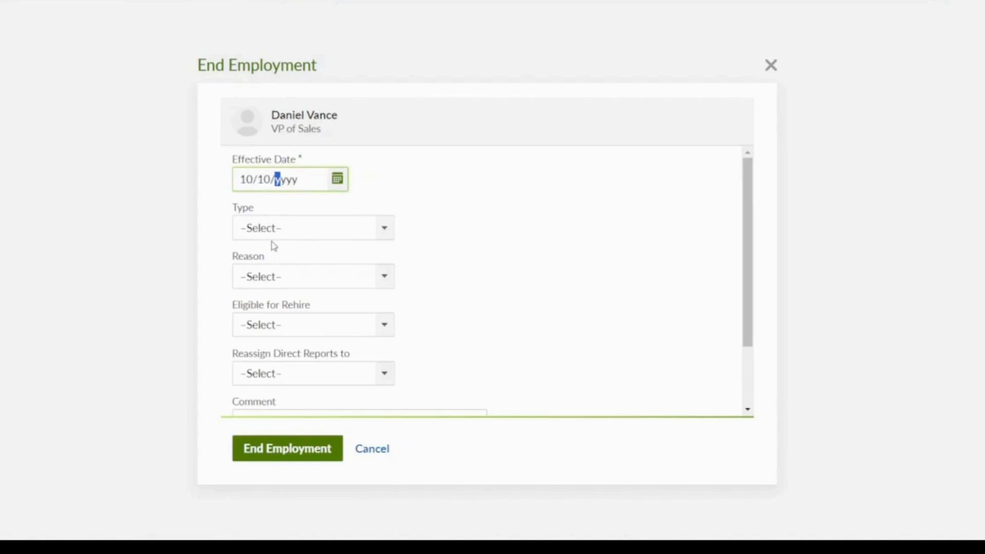
{"action": "type", "text": "2022"}
{"action": "left_click", "coordinate": [293, 235]}
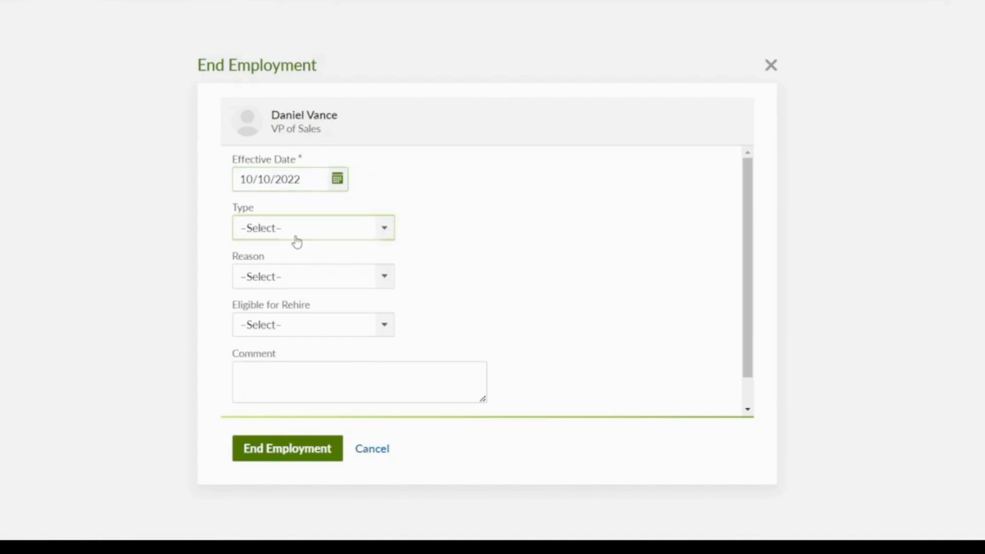
{"action": "left_click", "coordinate": [300, 272]}
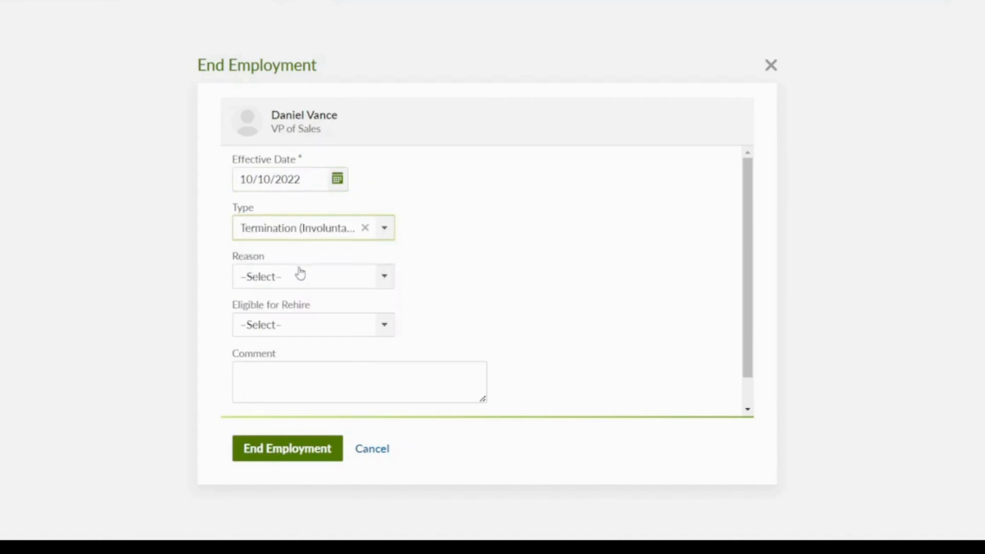
Set the termination reason to Not a Fit and rehire eligibility to Yes, and submit the end of employment
{"action": "left_click", "coordinate": [299, 277]}
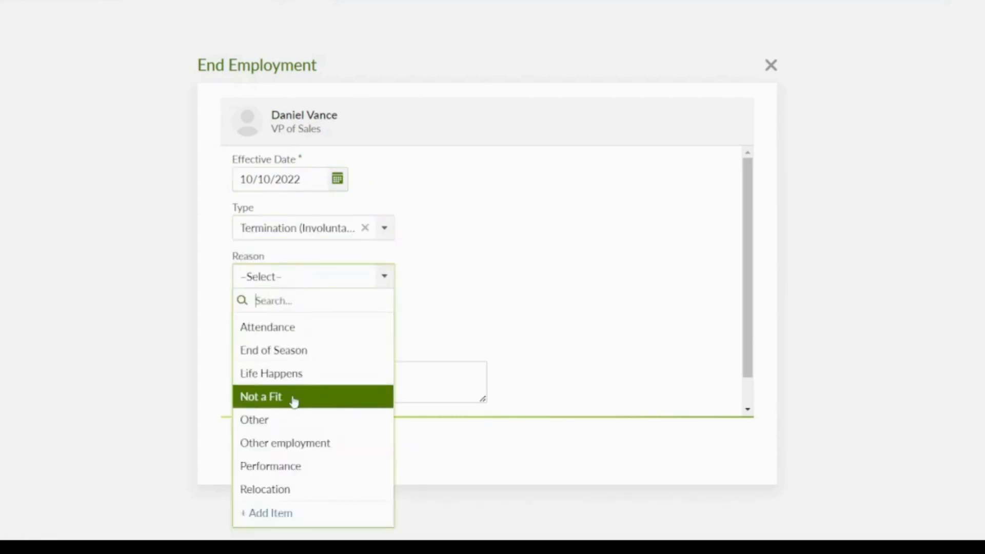
{"action": "left_click", "coordinate": [292, 398]}
{"action": "left_click", "coordinate": [293, 326]}
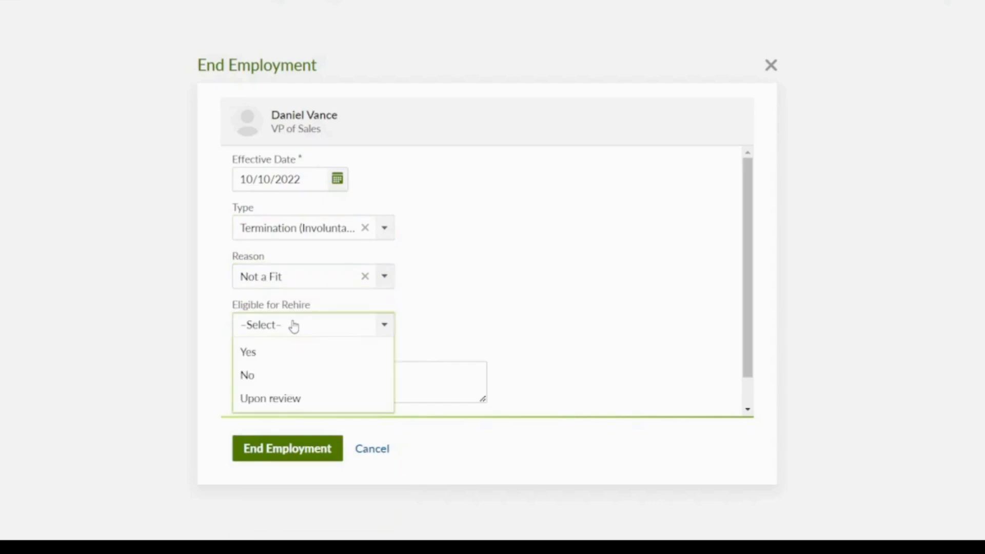
{"action": "left_click", "coordinate": [286, 353]}
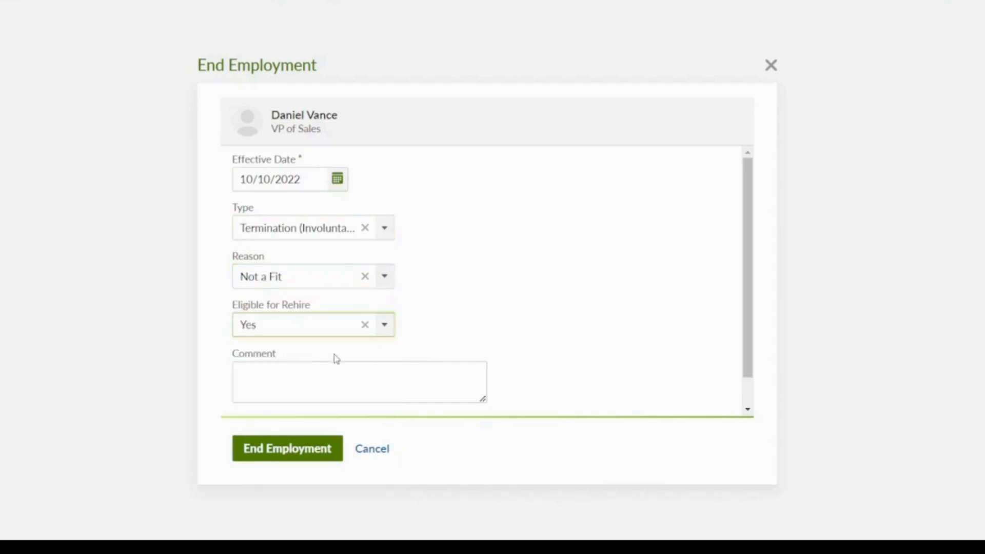
{"action": "left_click", "coordinate": [281, 449]}
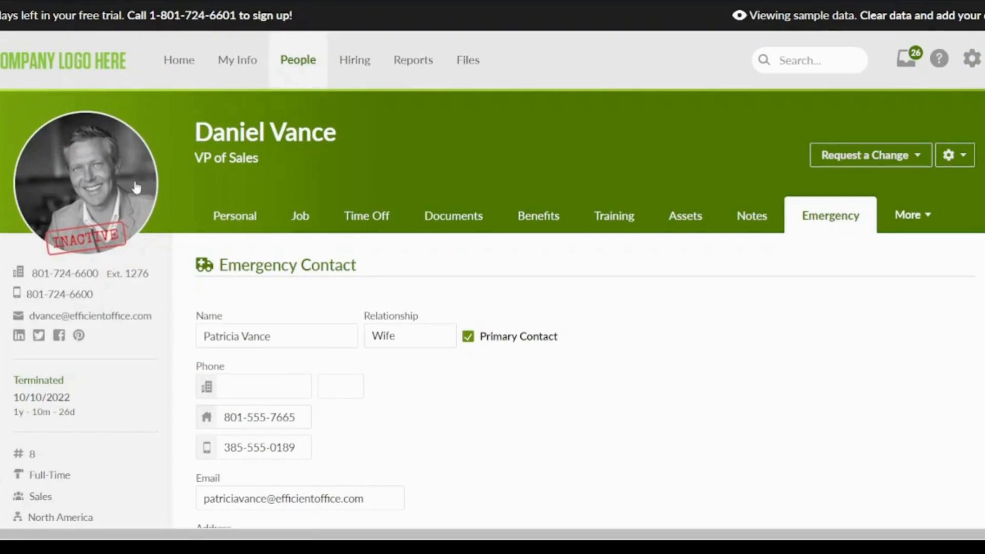
Start rehiring the terminated employee with an effective date of 10/30/2023
{"action": "left_click", "coordinate": [968, 162]}
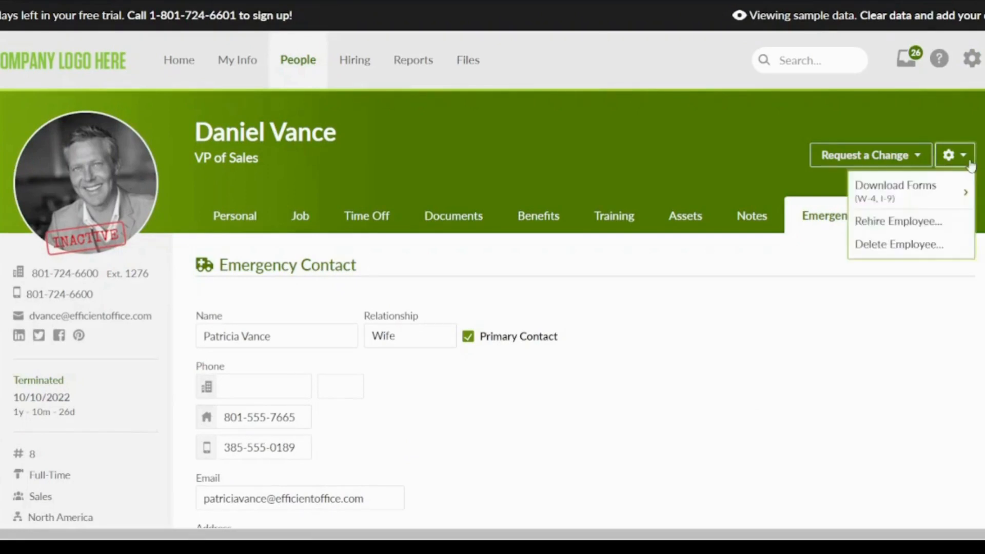
{"action": "left_click", "coordinate": [909, 222]}
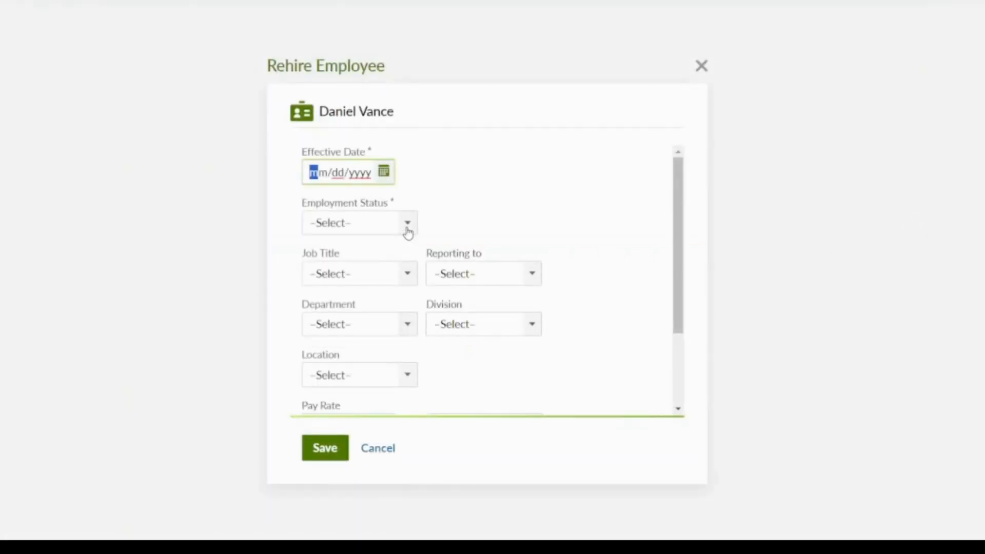
{"action": "type", "text": "030120"}
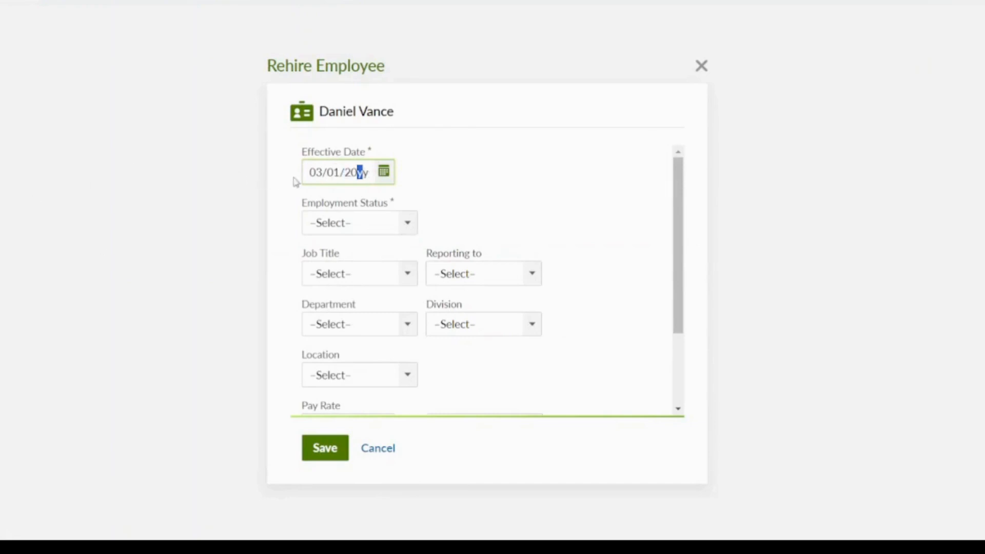
{"action": "triple_click", "coordinate": [315, 173]}
{"action": "type", "text": "030"}
{"action": "left_click", "coordinate": [381, 176]}
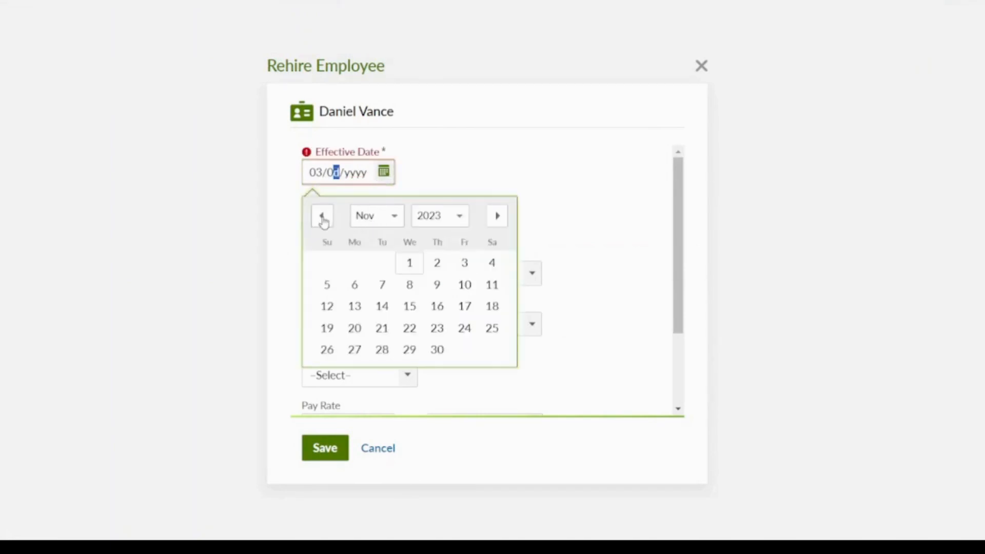
{"action": "left_click", "coordinate": [322, 217]}
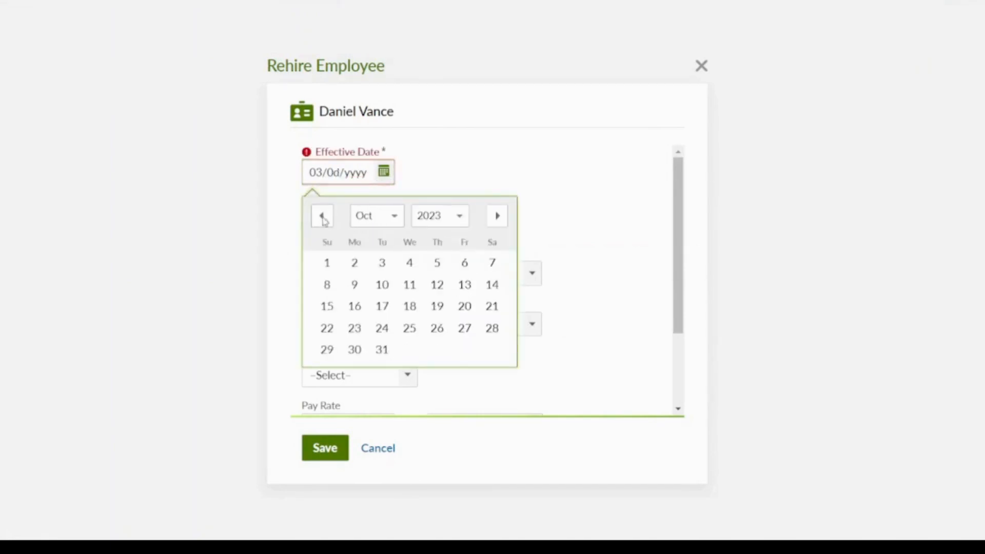
{"action": "left_click", "coordinate": [354, 350]}
Rehire the employee as a Contractor with job title Account Executive, reporting to the first person listed, and save
{"action": "left_click", "coordinate": [361, 232]}
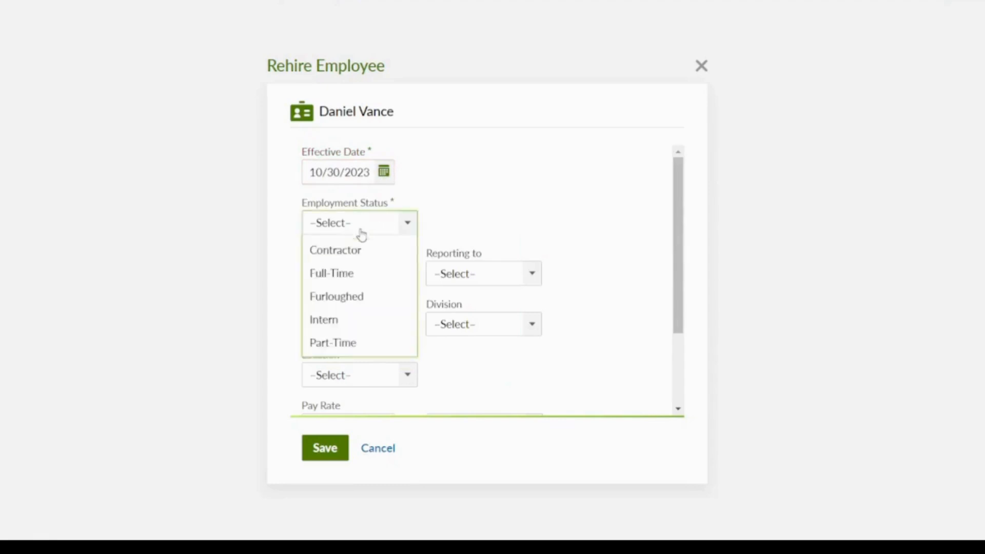
{"action": "left_click", "coordinate": [357, 256]}
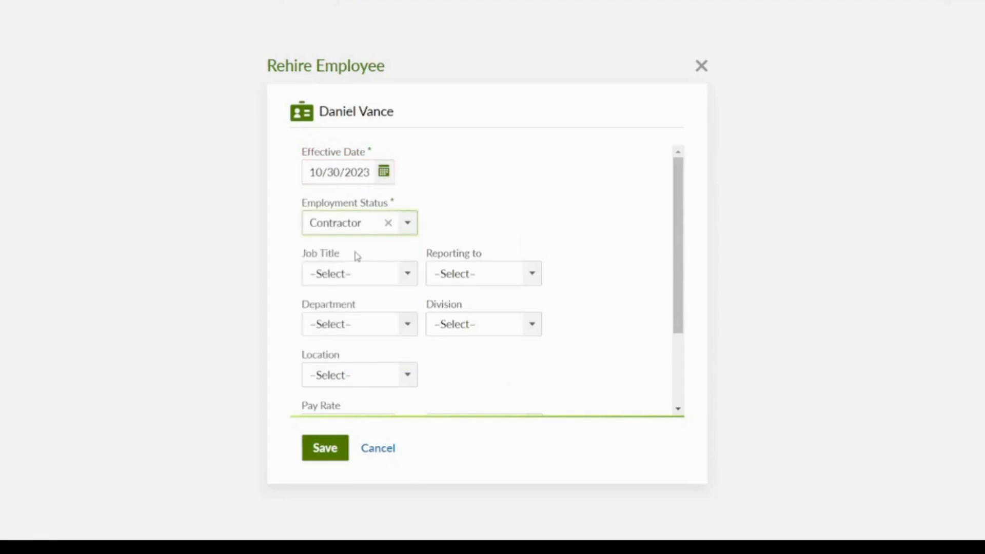
{"action": "left_click", "coordinate": [341, 272]}
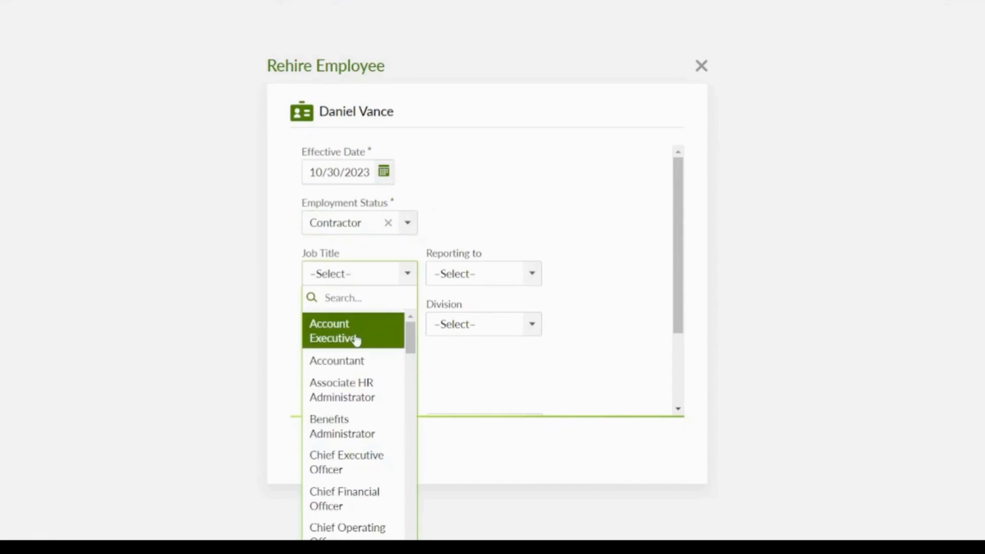
{"action": "left_click", "coordinate": [356, 340]}
{"action": "left_click", "coordinate": [513, 286]}
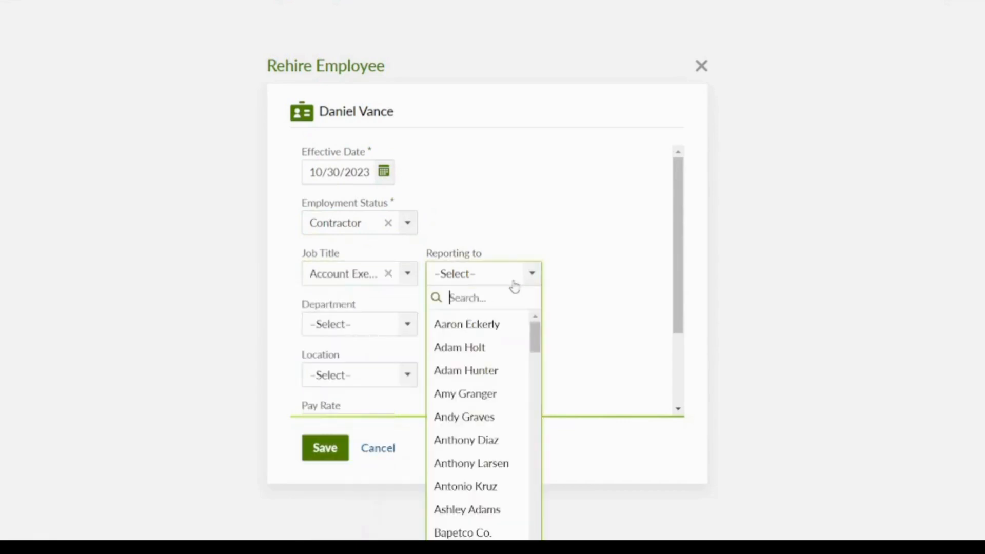
{"action": "left_click", "coordinate": [503, 324]}
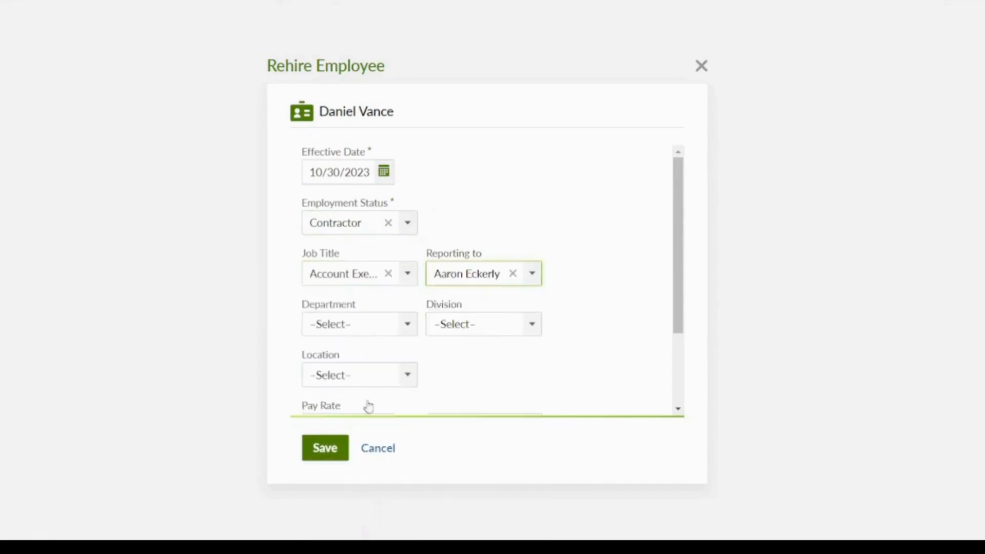
{"action": "left_click", "coordinate": [312, 459]}
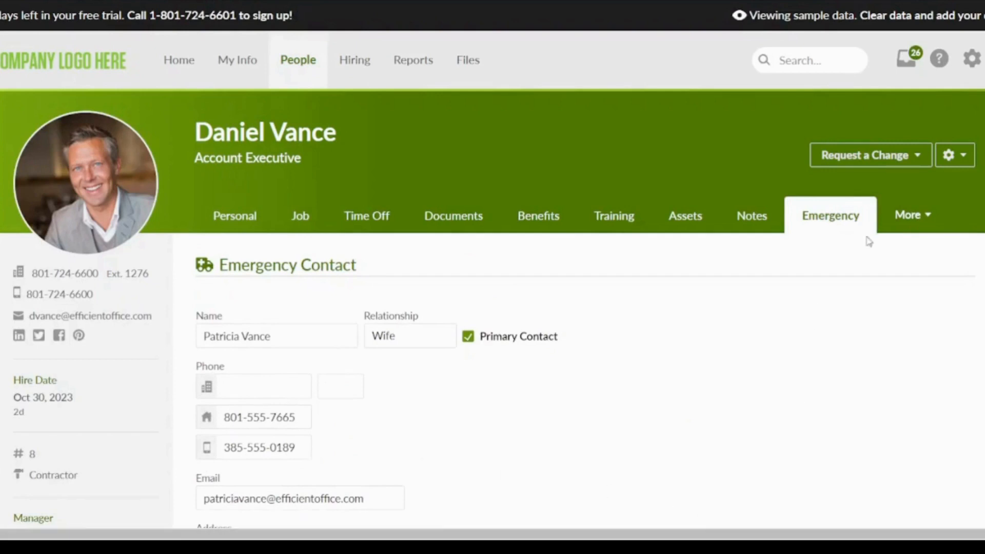
Start deleting the rehired employee and choose the first listed person as the new hiring lead
{"action": "left_click", "coordinate": [952, 161]}
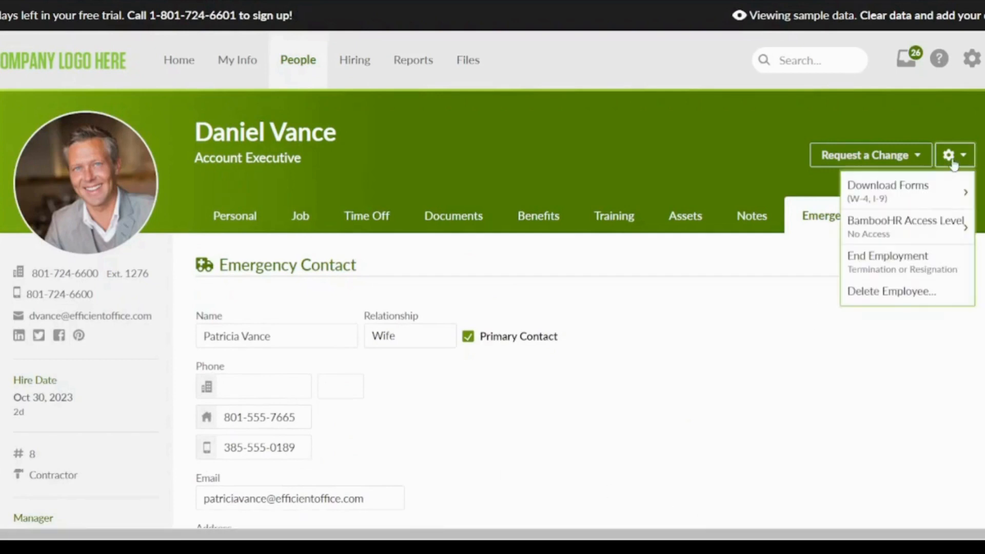
{"action": "left_click", "coordinate": [886, 291]}
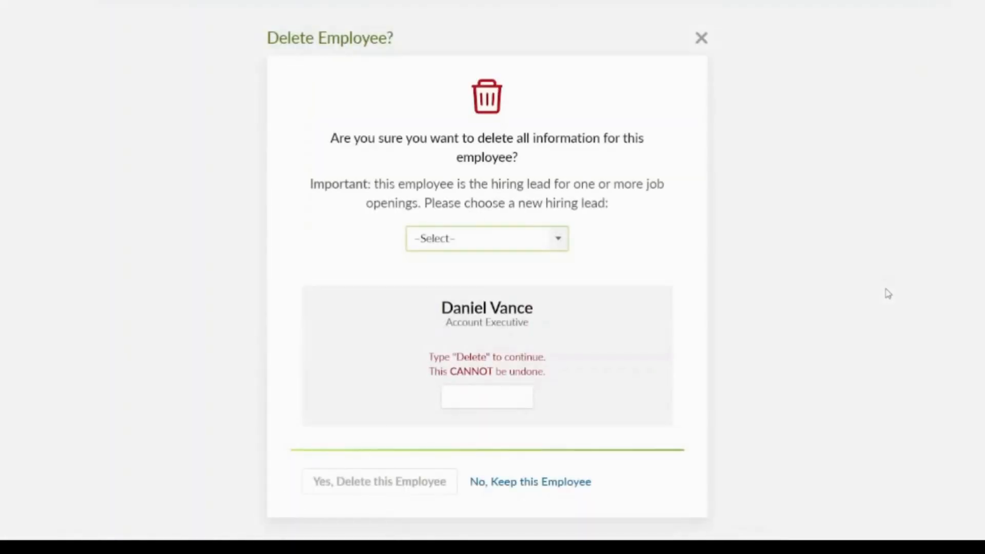
{"action": "left_click", "coordinate": [456, 239]}
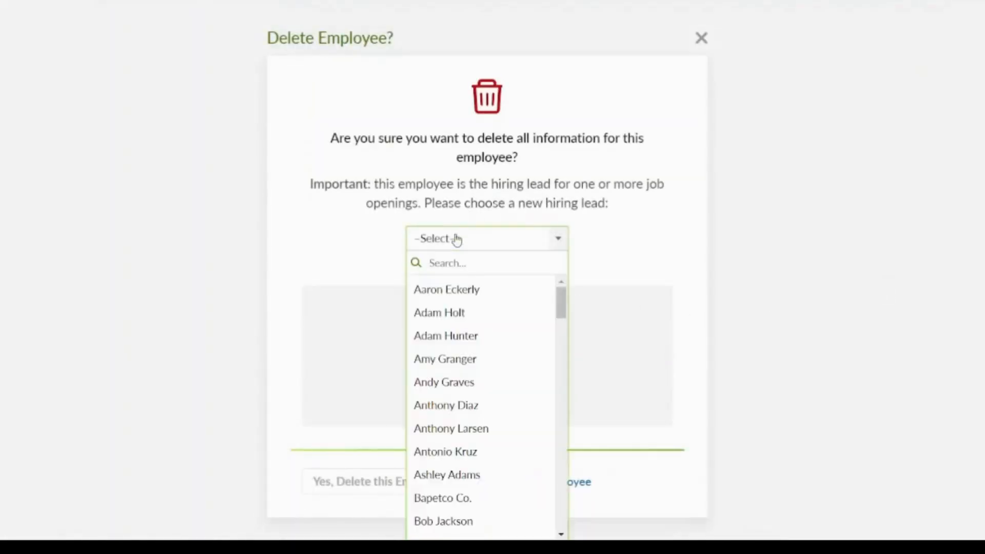
{"action": "left_click", "coordinate": [486, 244]}
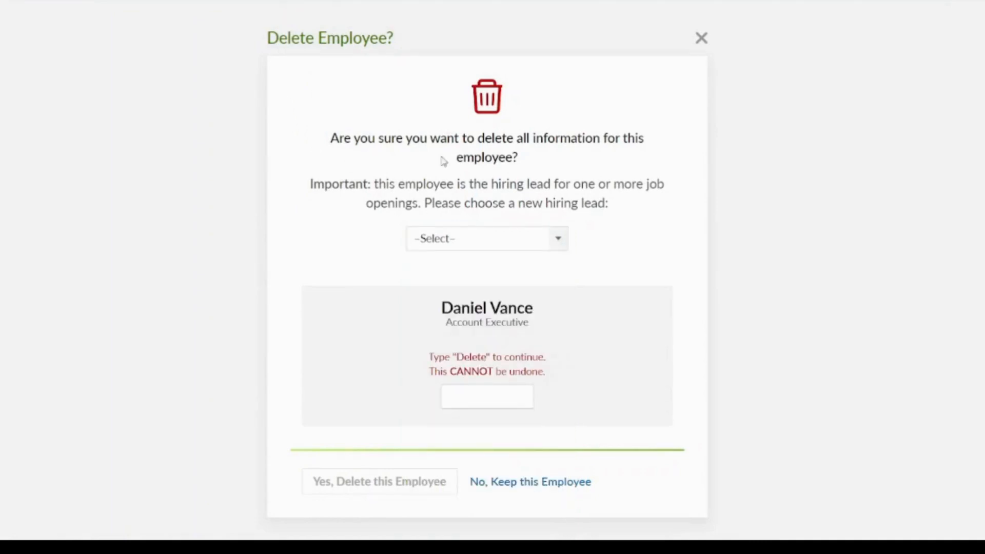
{"action": "left_click", "coordinate": [501, 244]}
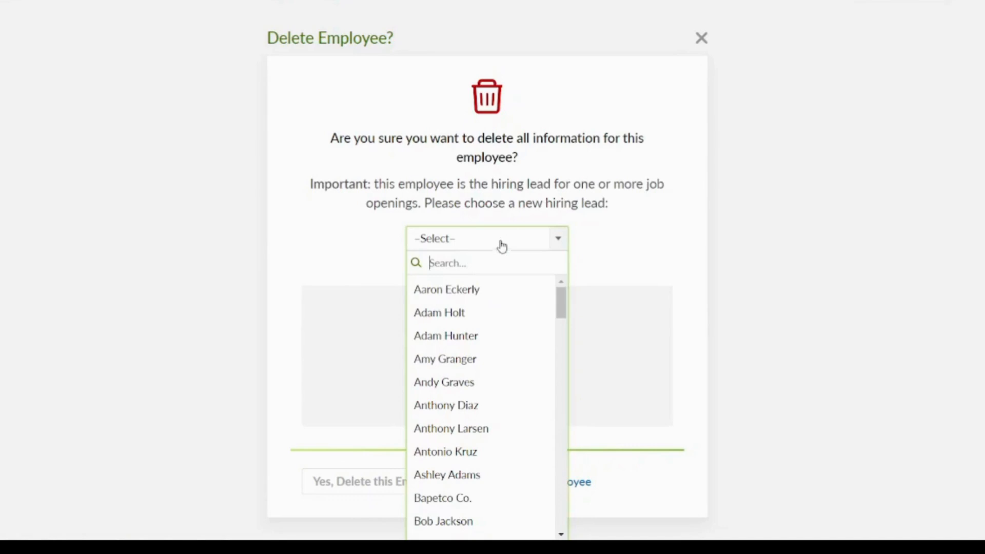
{"action": "left_click", "coordinate": [453, 296]}
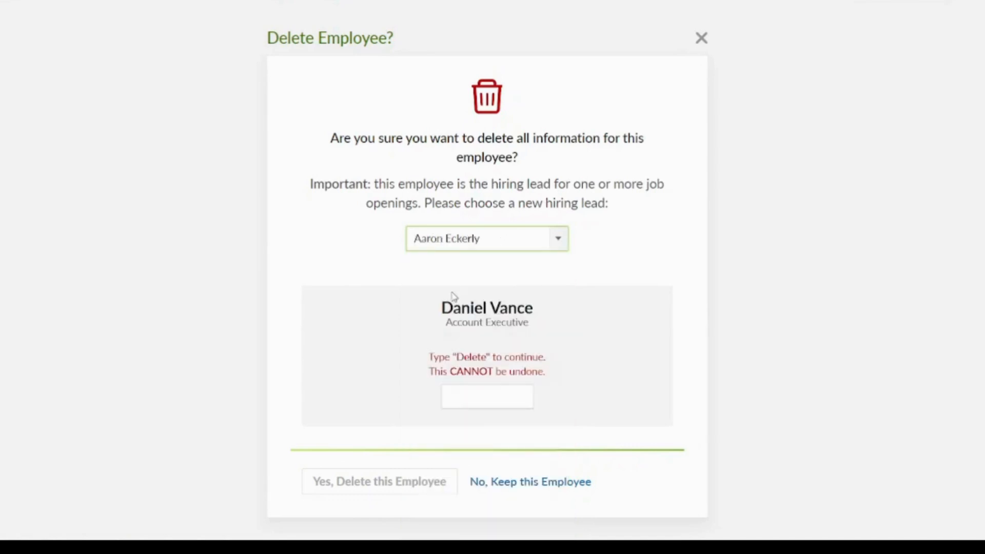
Enter "Delete" as the confirmation text and permanently delete the employee
{"action": "left_click", "coordinate": [465, 397]}
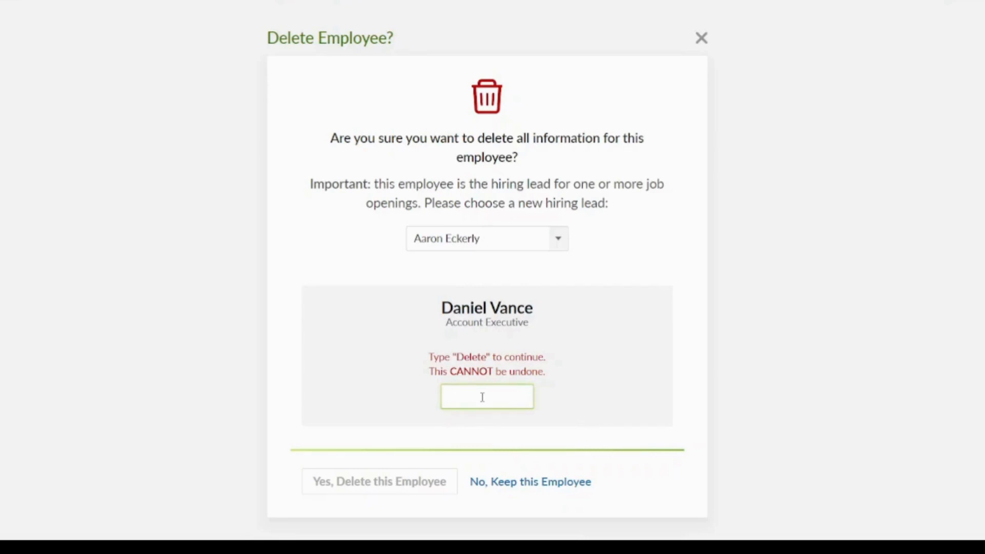
{"action": "type", "text": "Delete"}
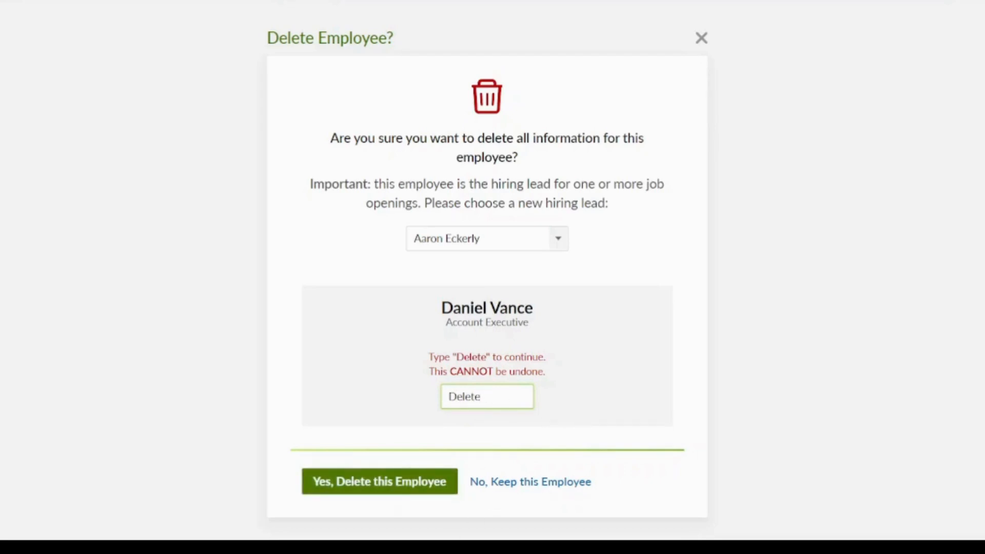
{"action": "left_click", "coordinate": [353, 492]}
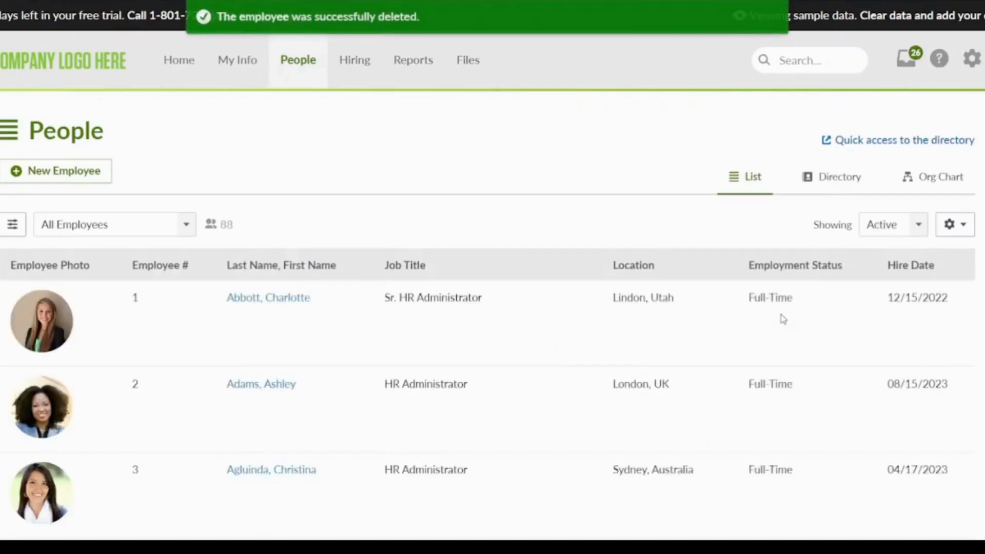
Look through the list of active employees on the People page and return to its beginning
{"action": "scroll", "coordinate": [493, 308], "scroll_direction": "down", "scroll_amount": 10}
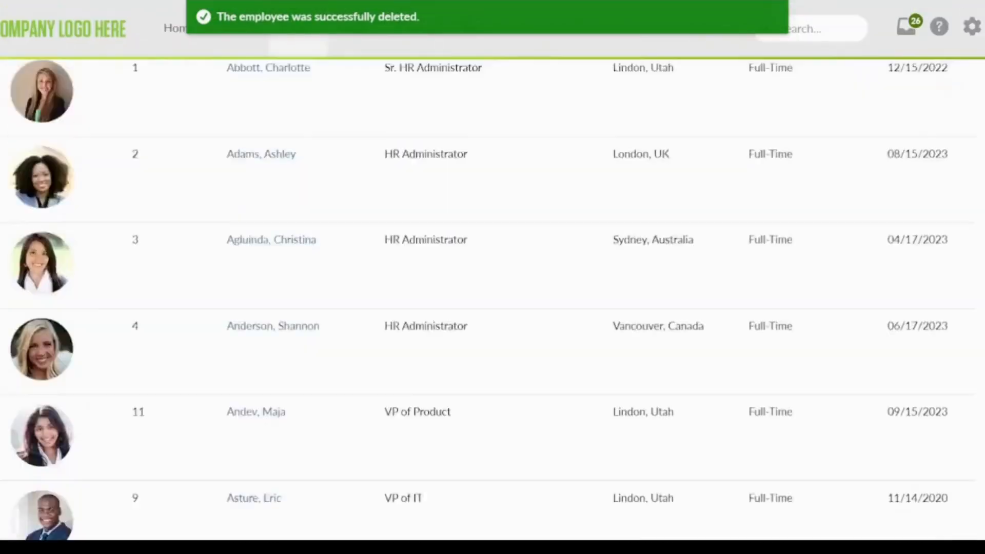
{"action": "scroll", "coordinate": [493, 308], "scroll_direction": "down", "scroll_amount": 15}
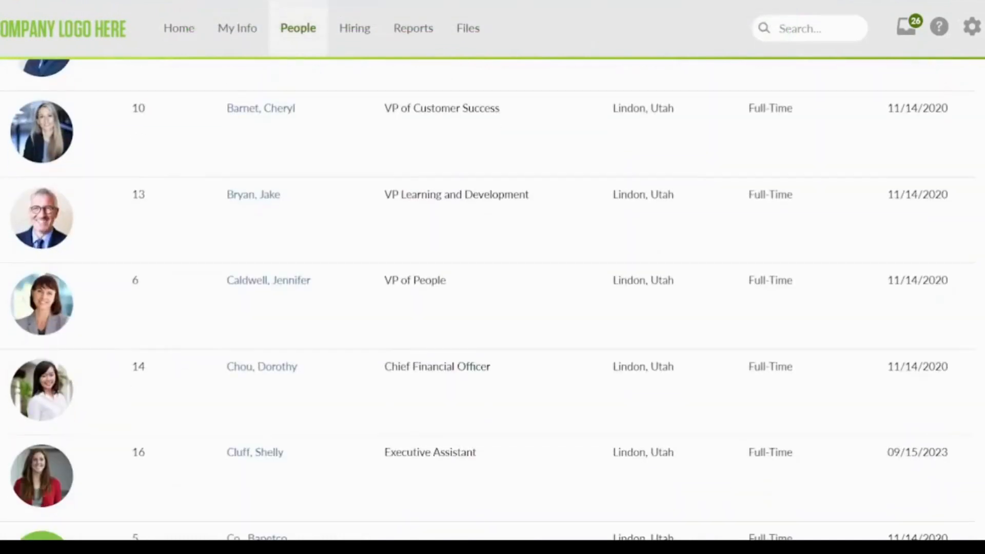
{"action": "scroll", "coordinate": [493, 307], "scroll_direction": "down", "scroll_amount": 15}
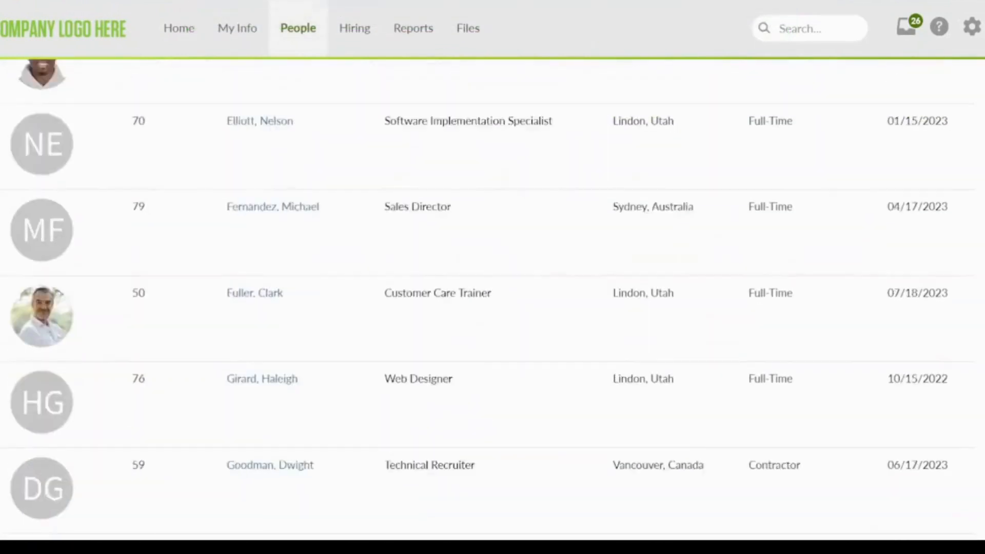
{"action": "scroll", "coordinate": [493, 308], "scroll_direction": "down", "scroll_amount": 15}
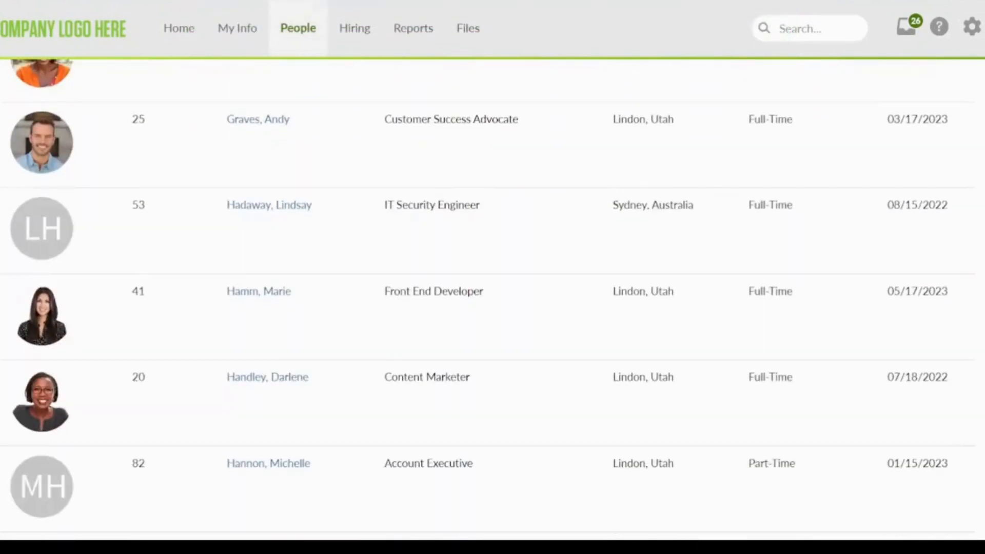
{"action": "scroll", "coordinate": [493, 308], "scroll_direction": "down", "scroll_amount": 15}
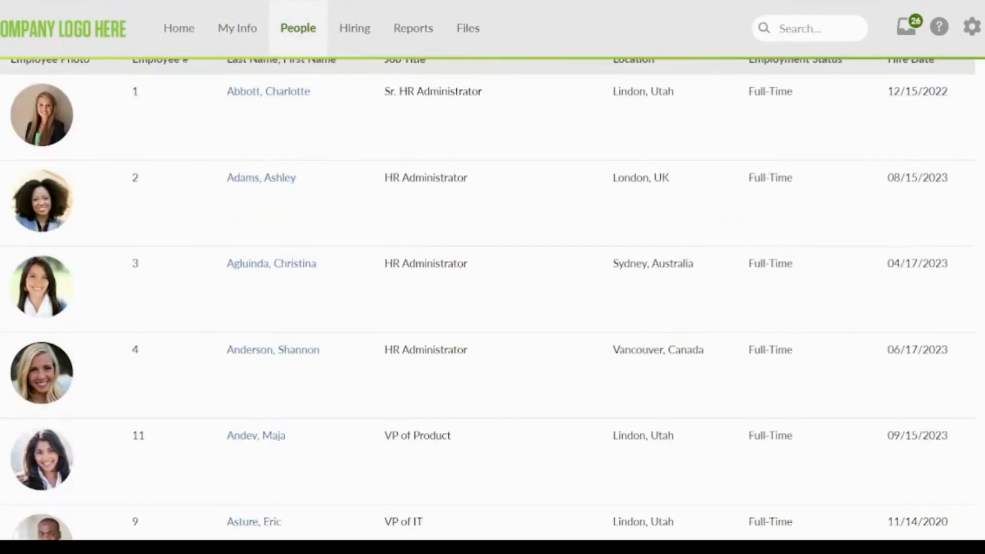
{"action": "scroll", "coordinate": [492, 307], "scroll_direction": "up", "scroll_amount": 5}
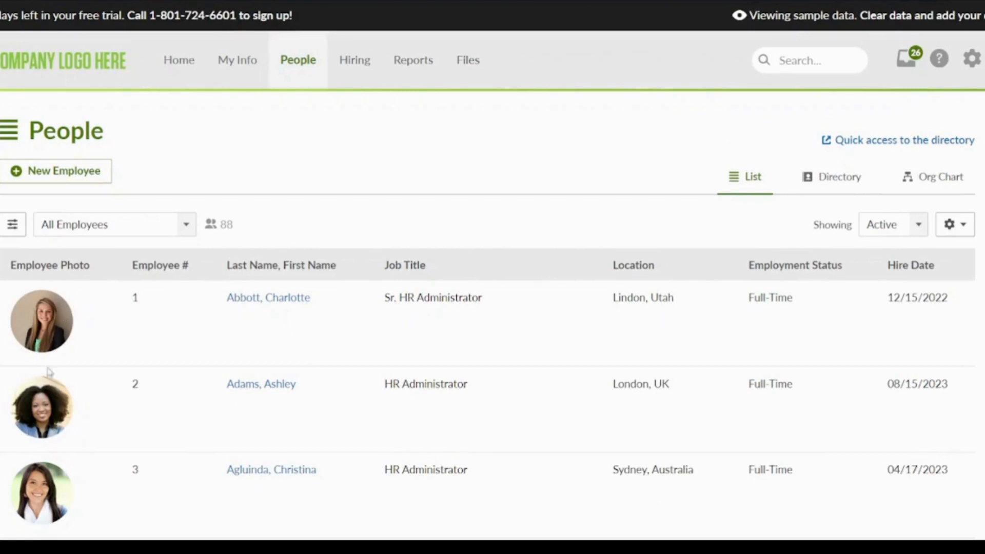
End the first listed employee's employment effective 10/10/2022, with the type Resignation (Voluntary)
{"action": "left_click", "coordinate": [275, 302]}
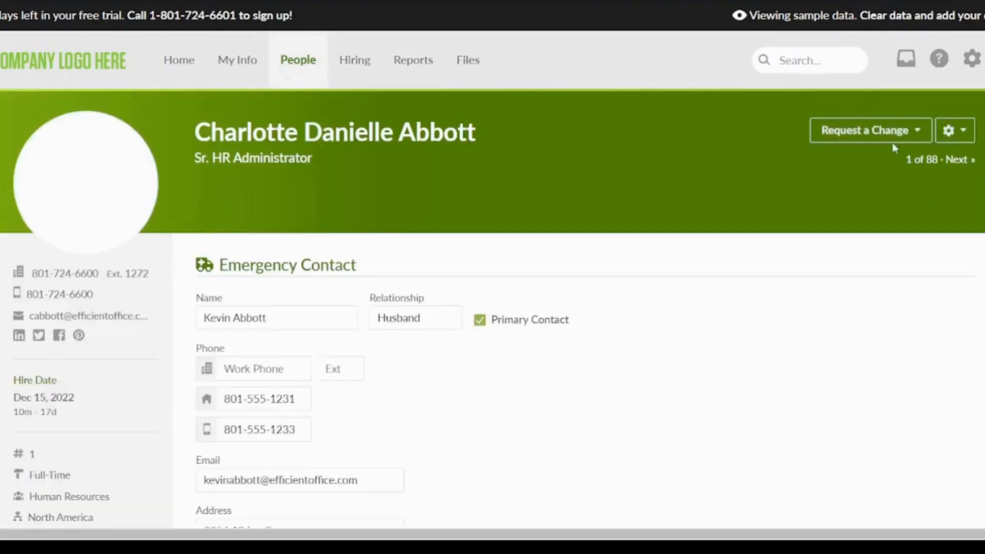
{"action": "left_click", "coordinate": [899, 137]}
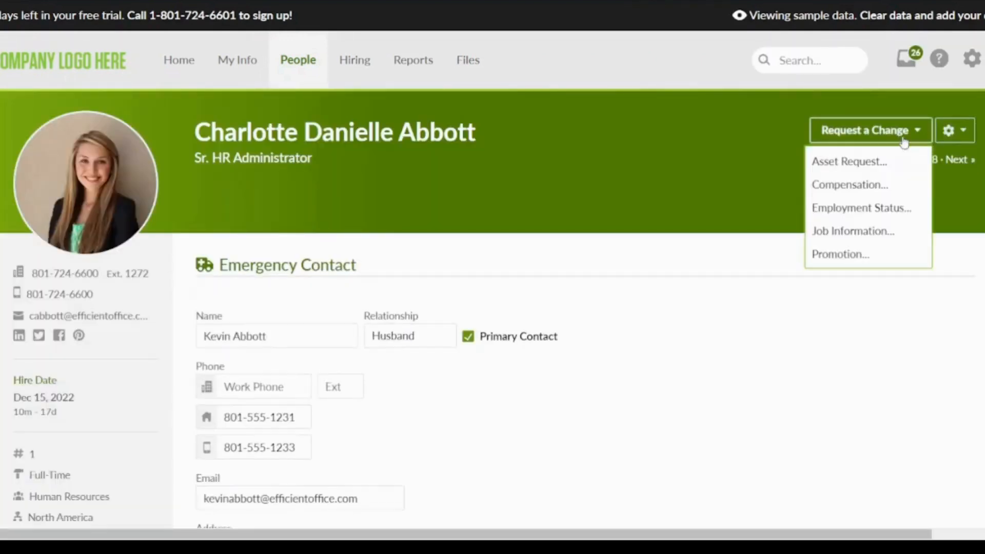
{"action": "left_click", "coordinate": [952, 132]}
{"action": "left_click", "coordinate": [897, 306]}
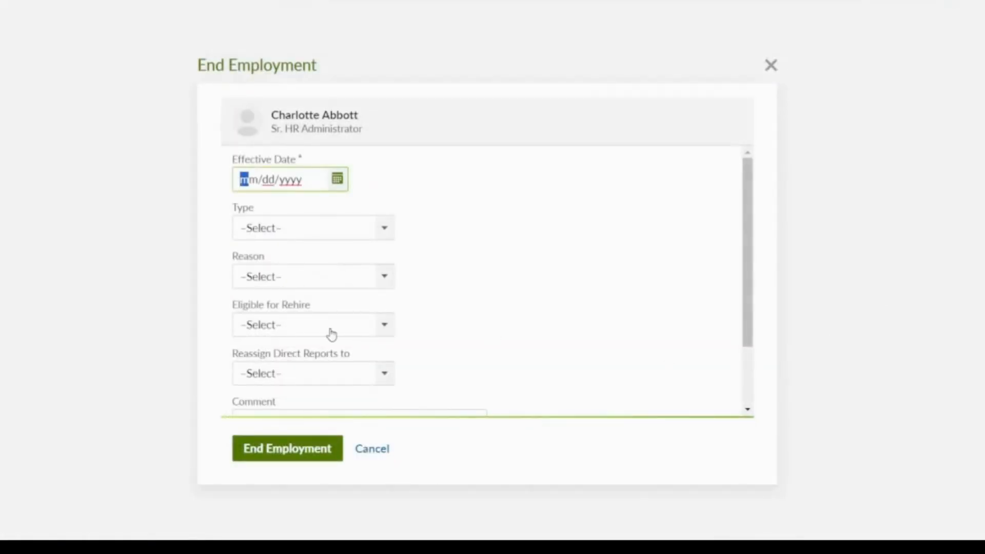
{"action": "type", "text": "10/10/2022"}
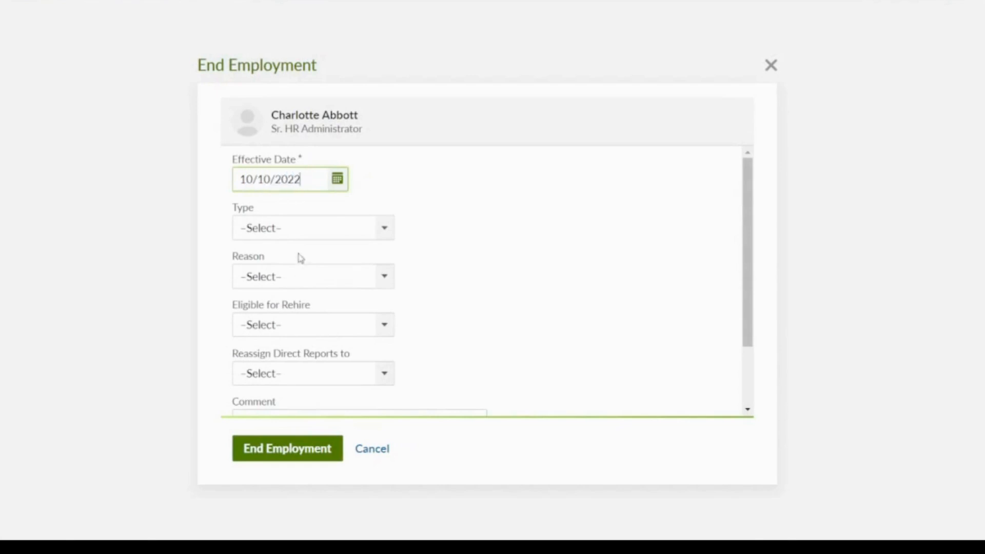
{"action": "left_click", "coordinate": [301, 230]}
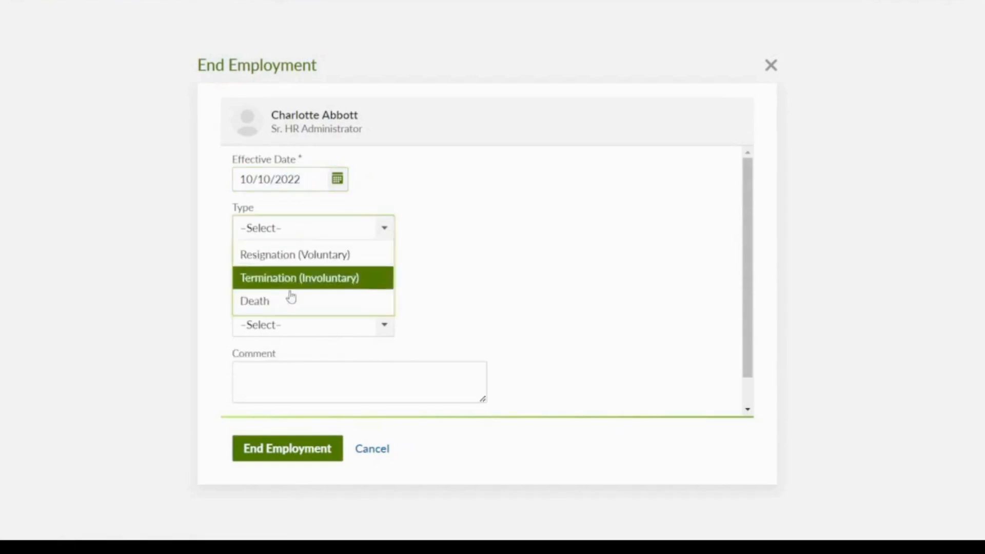
{"action": "left_click", "coordinate": [273, 258]}
{"action": "left_click", "coordinate": [275, 451]}
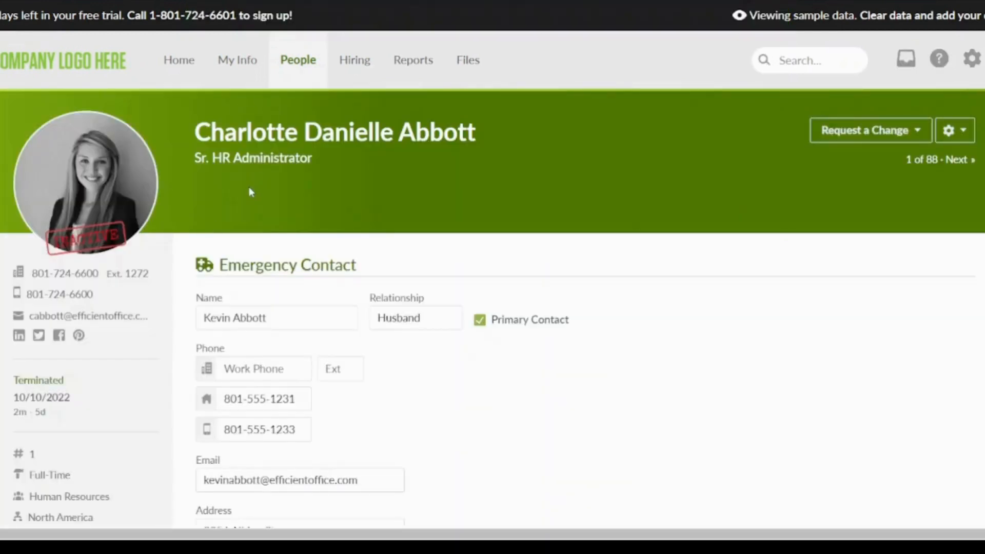
Filter the People list to show Terminated People
{"action": "left_click", "coordinate": [294, 57]}
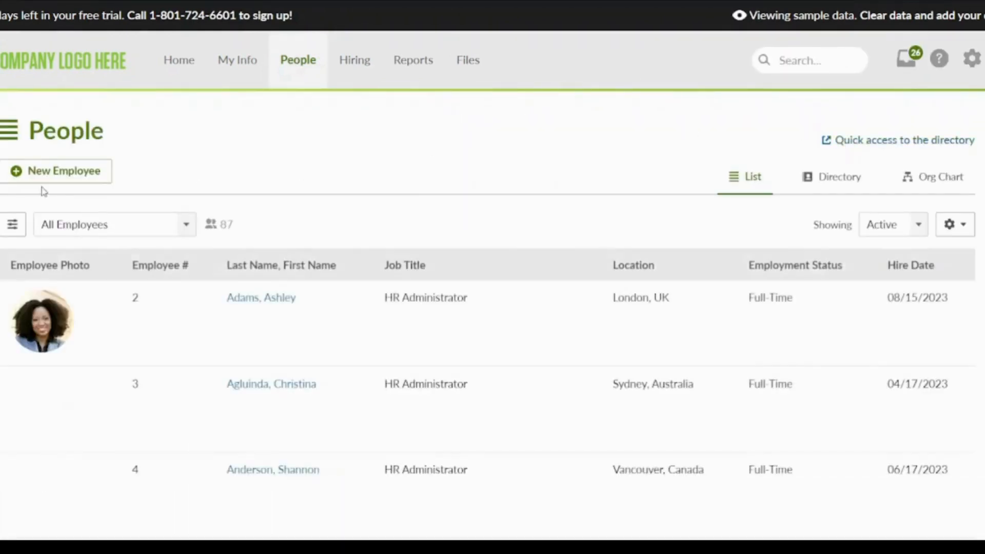
{"action": "left_click", "coordinate": [101, 233]}
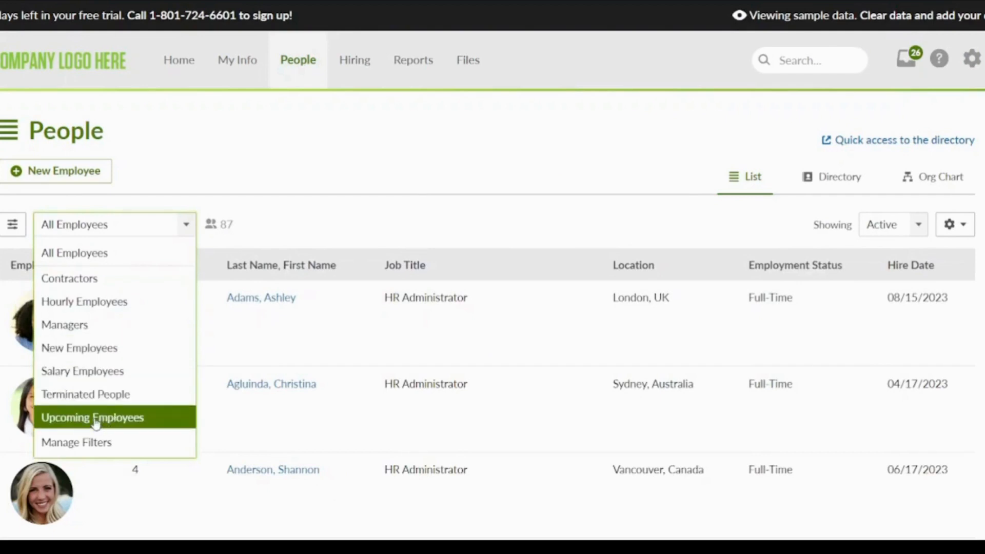
{"action": "left_click", "coordinate": [90, 403]}
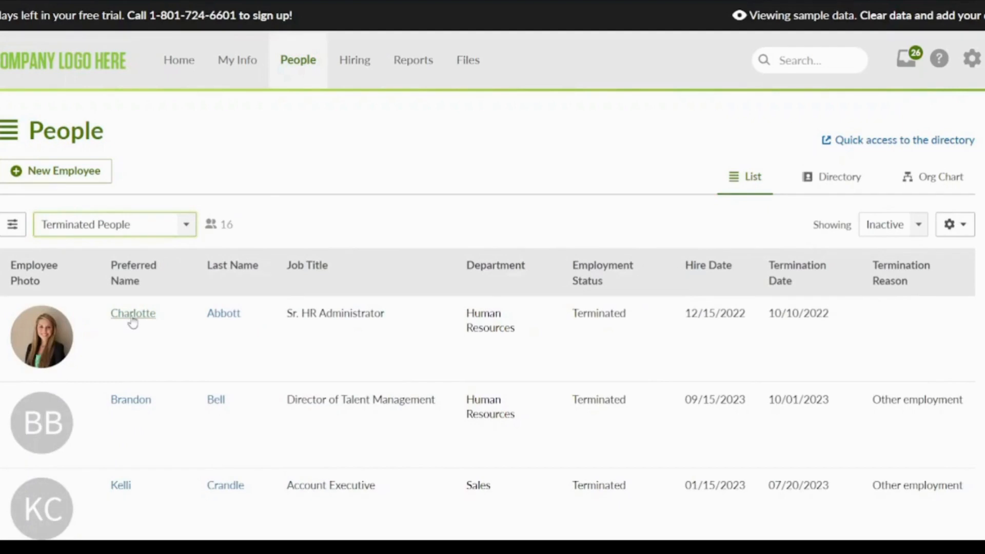
{"action": "left_click", "coordinate": [281, 176]}
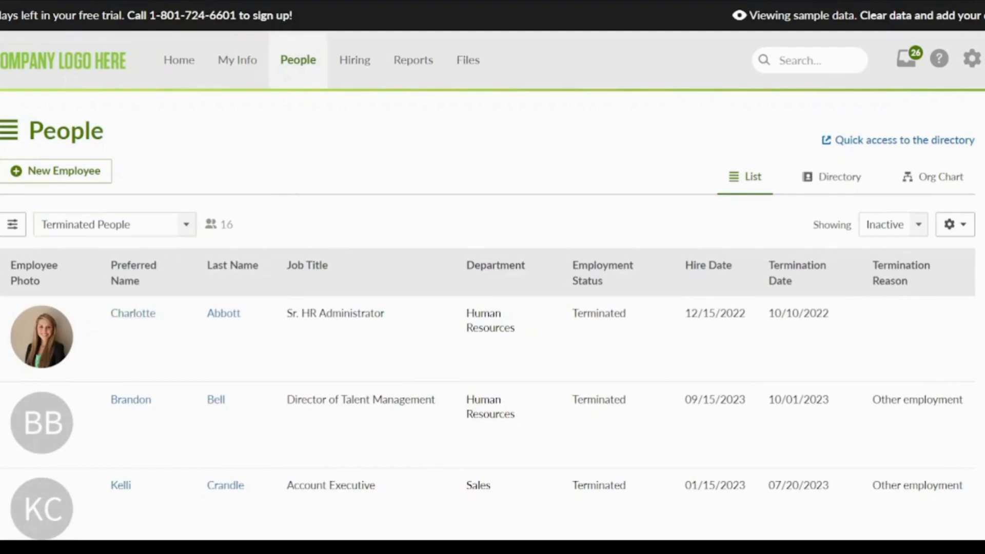
Open the first terminated employee's profile and check the available rehire and delete actions without choosing either
{"action": "left_click", "coordinate": [133, 313]}
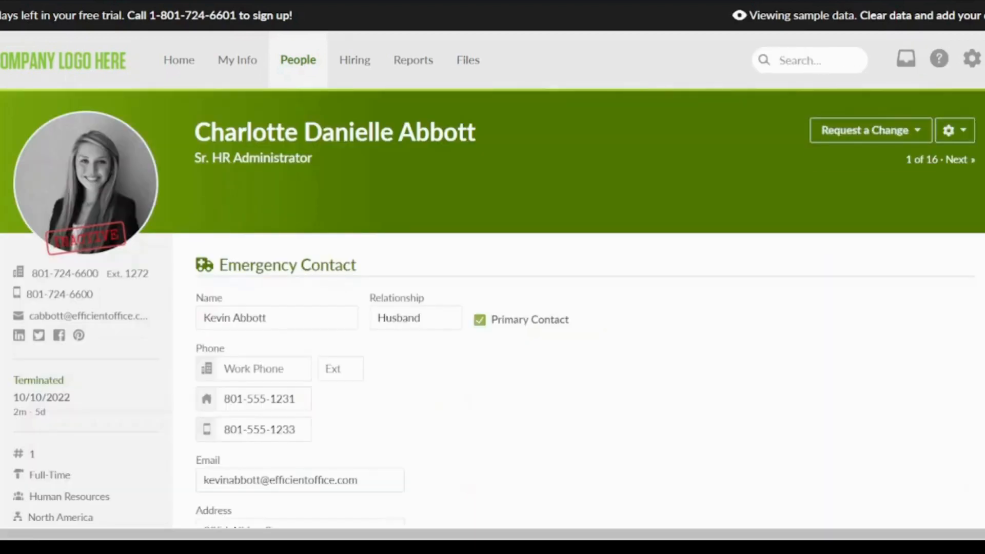
{"action": "left_click", "coordinate": [959, 132]}
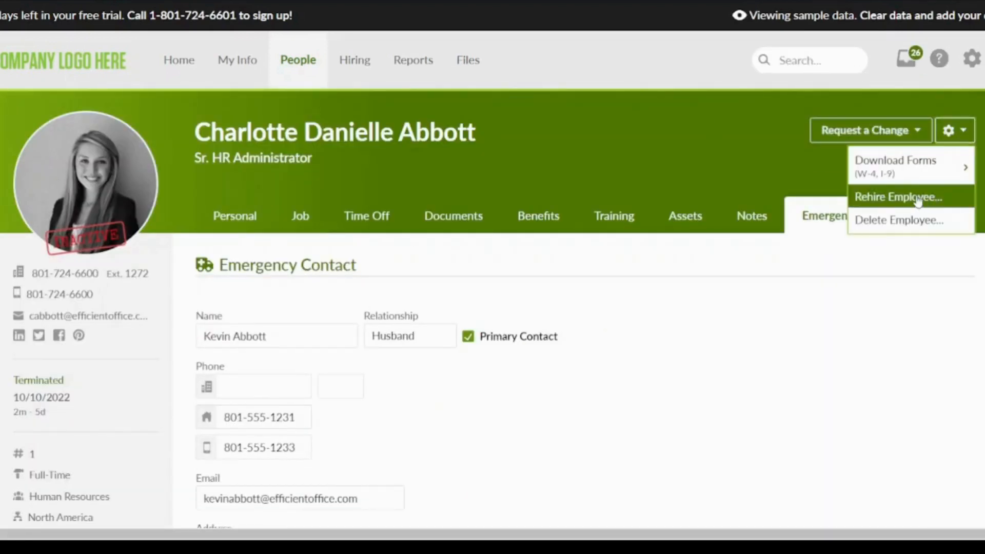
{"action": "left_click", "coordinate": [722, 144]}
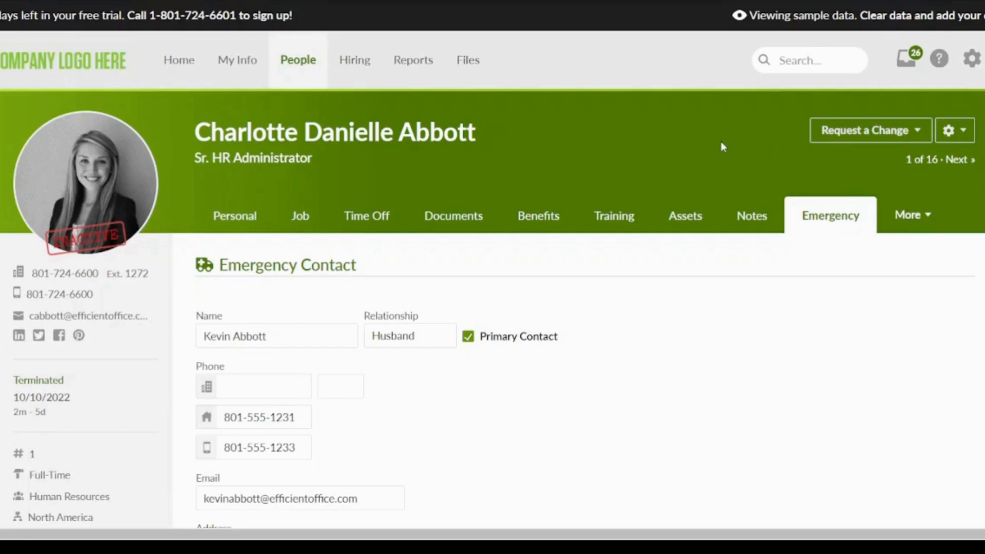
{"action": "left_click", "coordinate": [961, 134]}
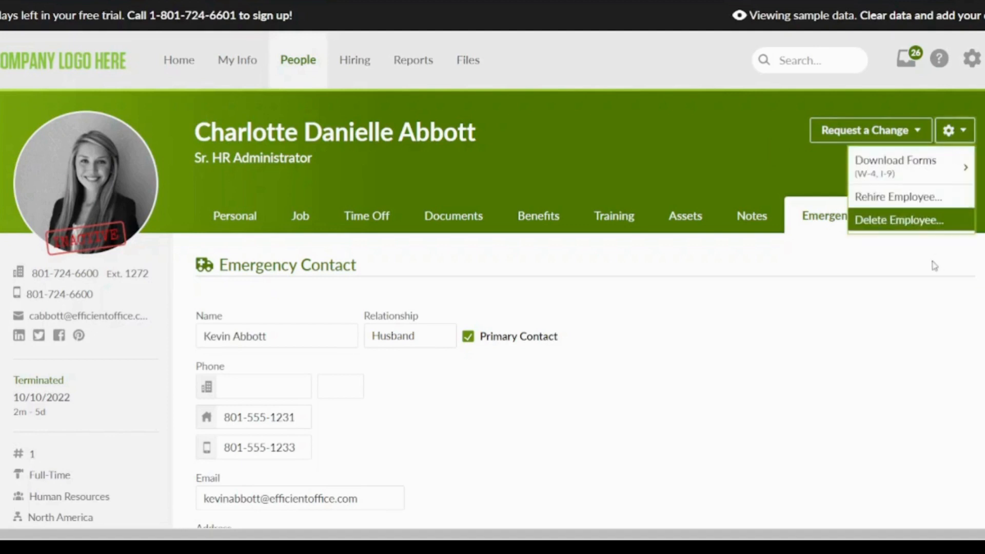
{"action": "left_click", "coordinate": [629, 130]}
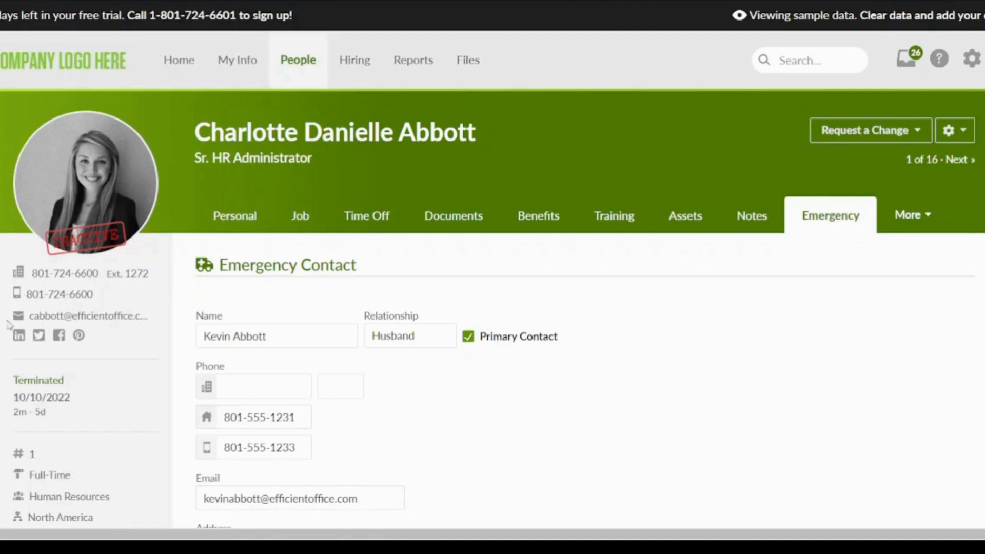
Look through the Home dashboard's widgets, from time off and company updates down to trainings, location and onboarding
{"action": "left_click", "coordinate": [190, 67]}
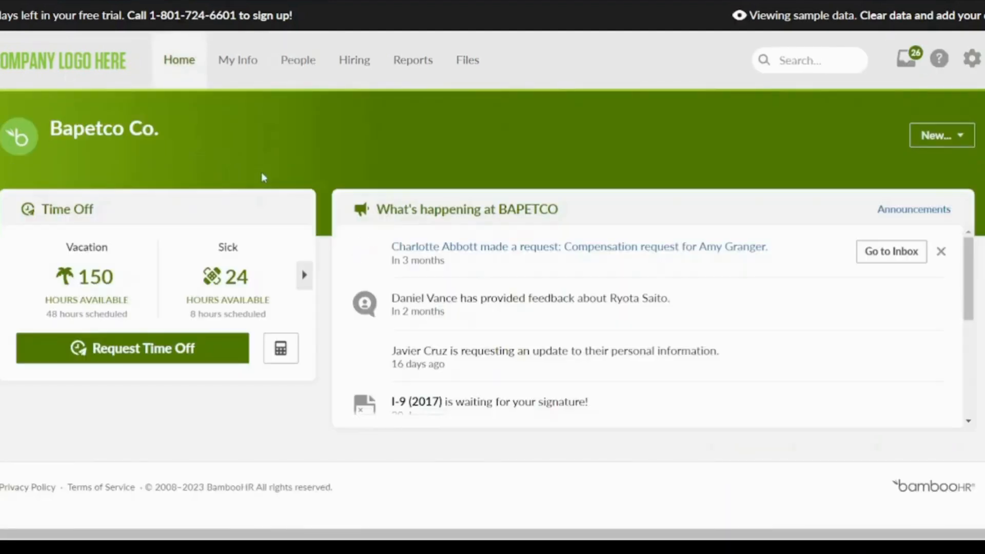
{"action": "scroll", "coordinate": [261, 175], "scroll_direction": "down", "scroll_amount": 3}
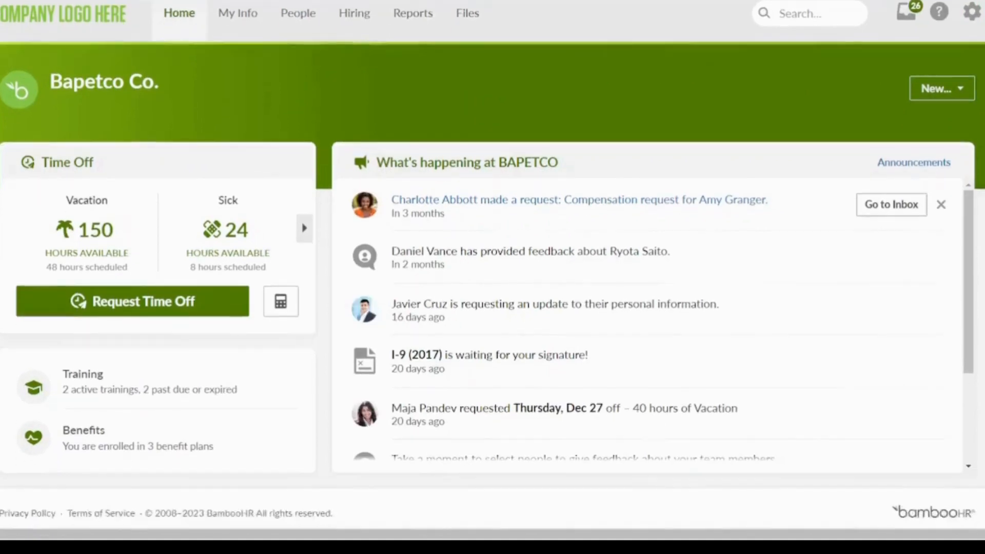
{"action": "scroll", "coordinate": [488, 313], "scroll_direction": "down", "scroll_amount": 4}
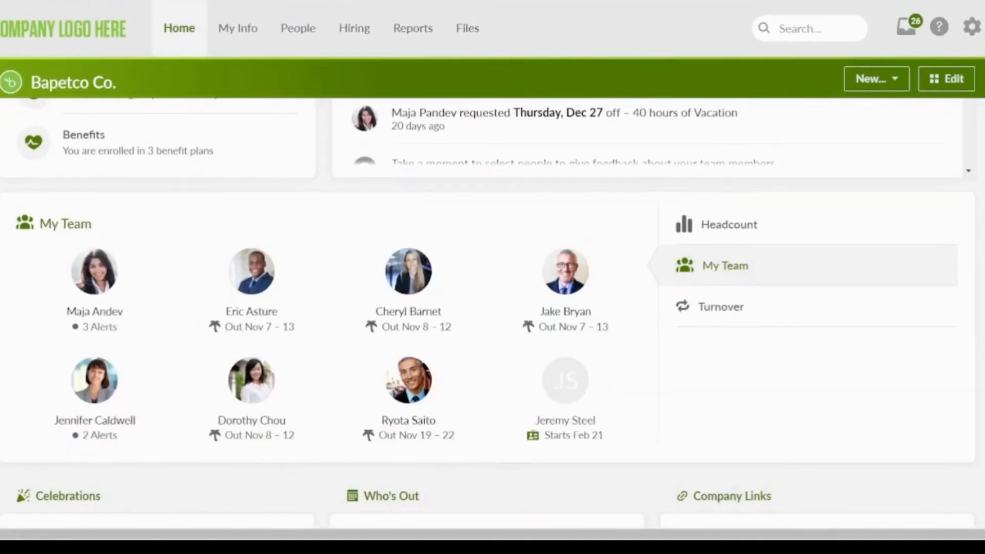
{"action": "scroll", "coordinate": [488, 313], "scroll_direction": "down", "scroll_amount": 5}
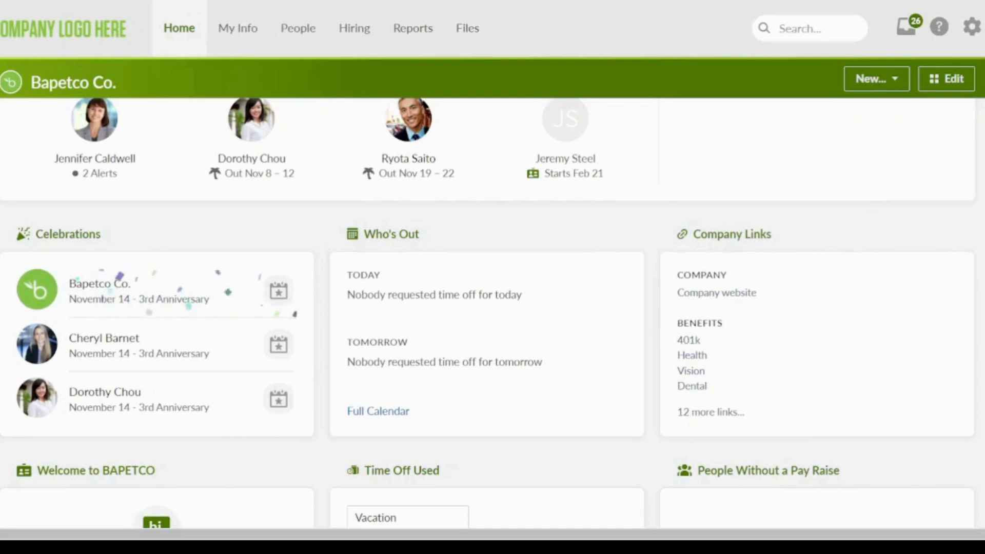
{"action": "scroll", "coordinate": [492, 313], "scroll_direction": "down", "scroll_amount": 3}
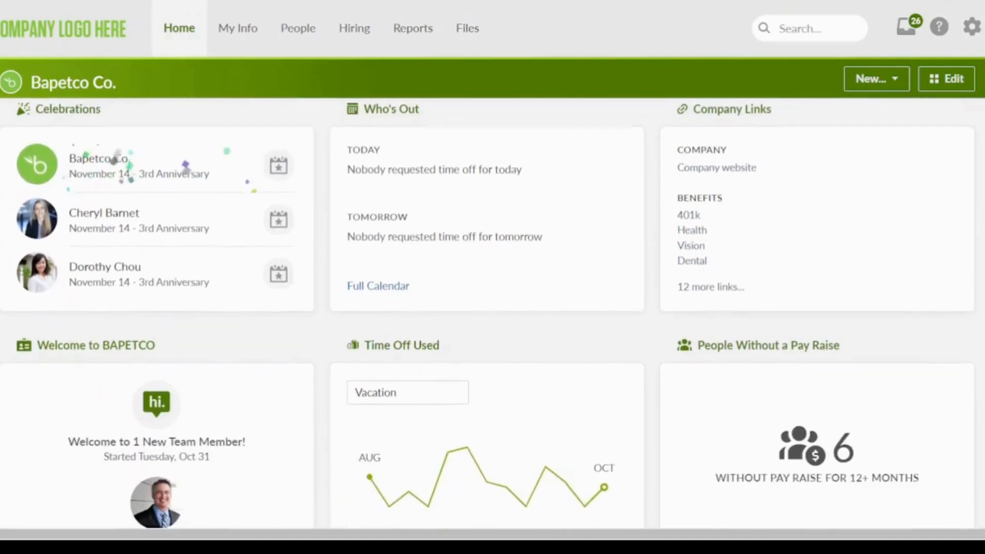
{"action": "scroll", "coordinate": [492, 313], "scroll_direction": "down", "scroll_amount": 5}
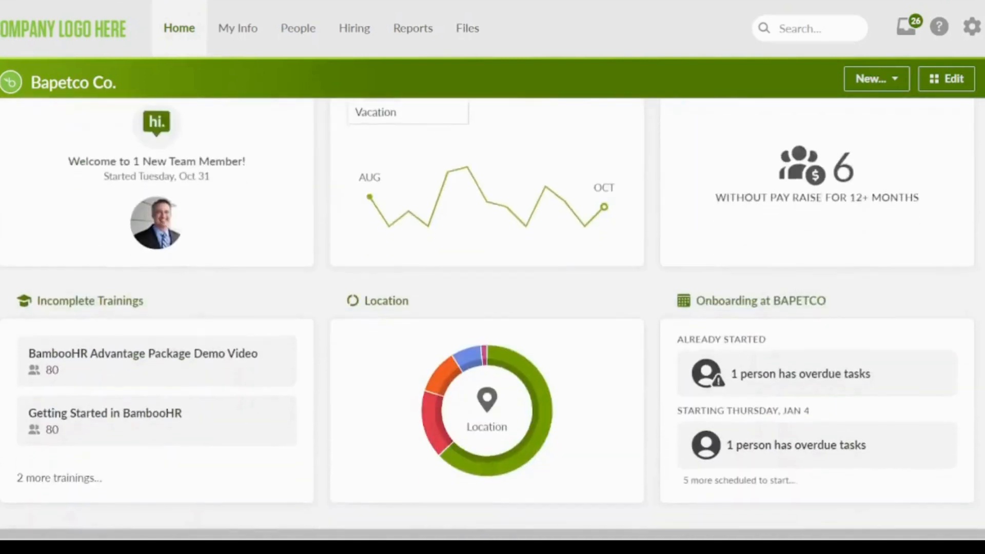
{"action": "scroll", "coordinate": [492, 312], "scroll_direction": "down", "scroll_amount": 3}
{"action": "scroll", "coordinate": [493, 313], "scroll_direction": "up", "scroll_amount": 4}
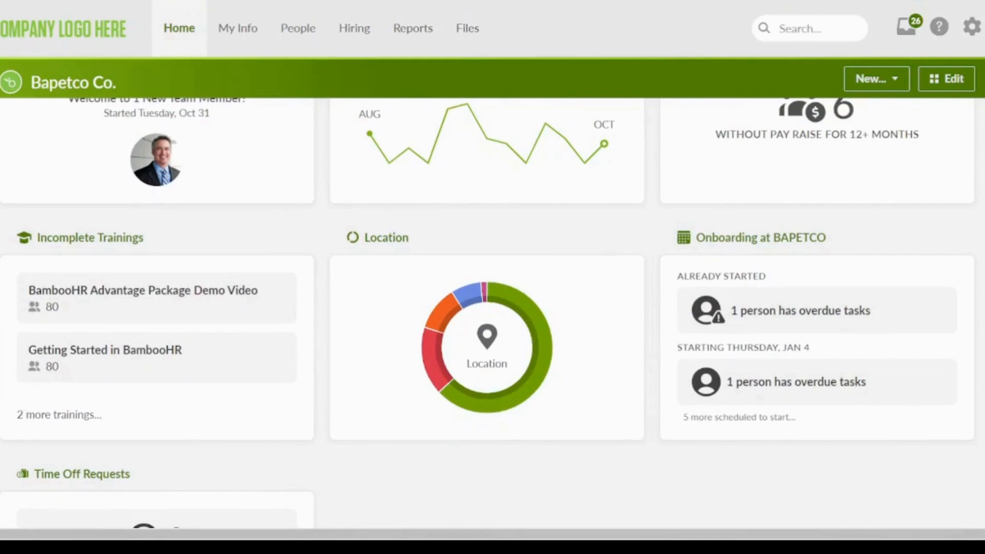
Expand the dashboard's Location widget, examine its headcount breakdown and history chart, and return to the dashboard's beginning
{"action": "left_click", "coordinate": [620, 318]}
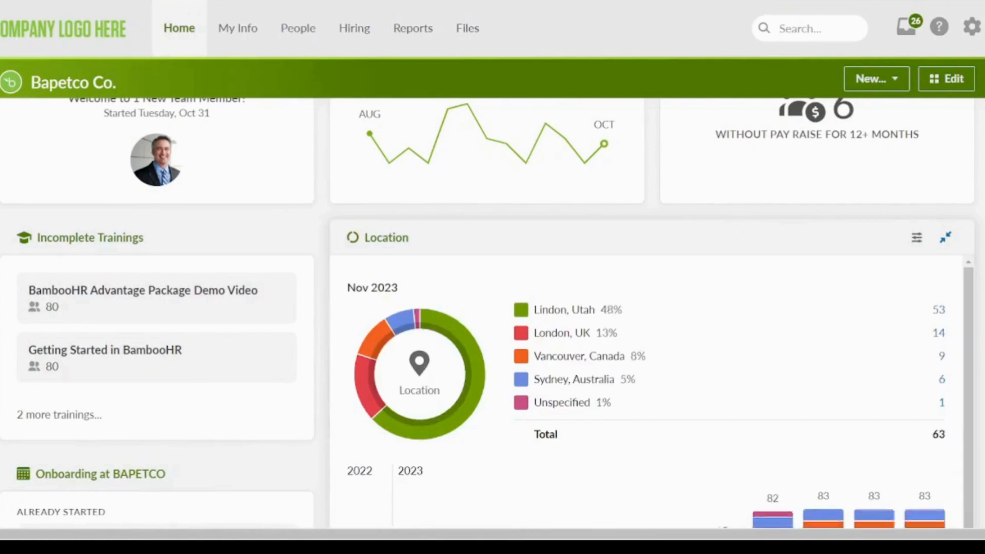
{"action": "scroll", "coordinate": [493, 307], "scroll_direction": "down", "scroll_amount": 3}
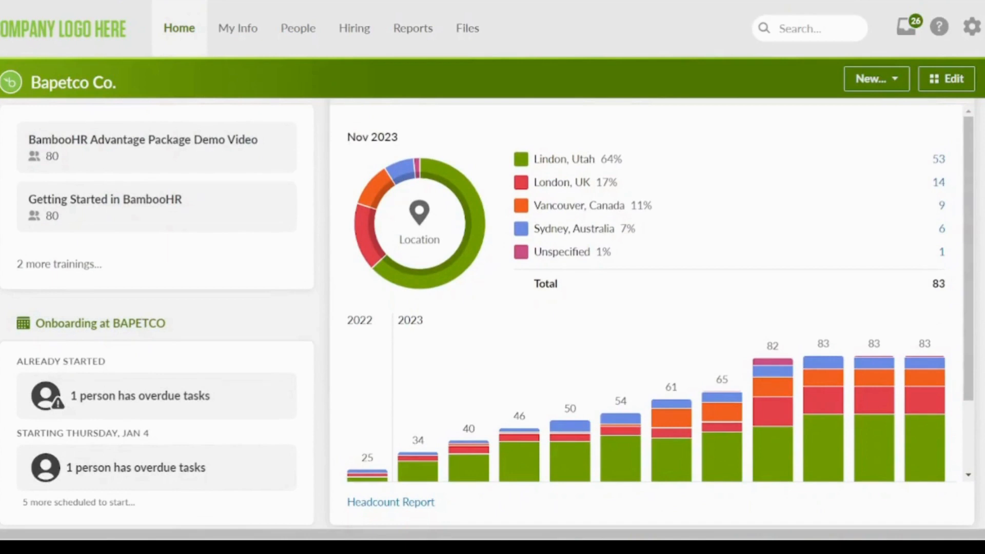
{"action": "scroll", "coordinate": [684, 398], "scroll_direction": "up", "scroll_amount": 10}
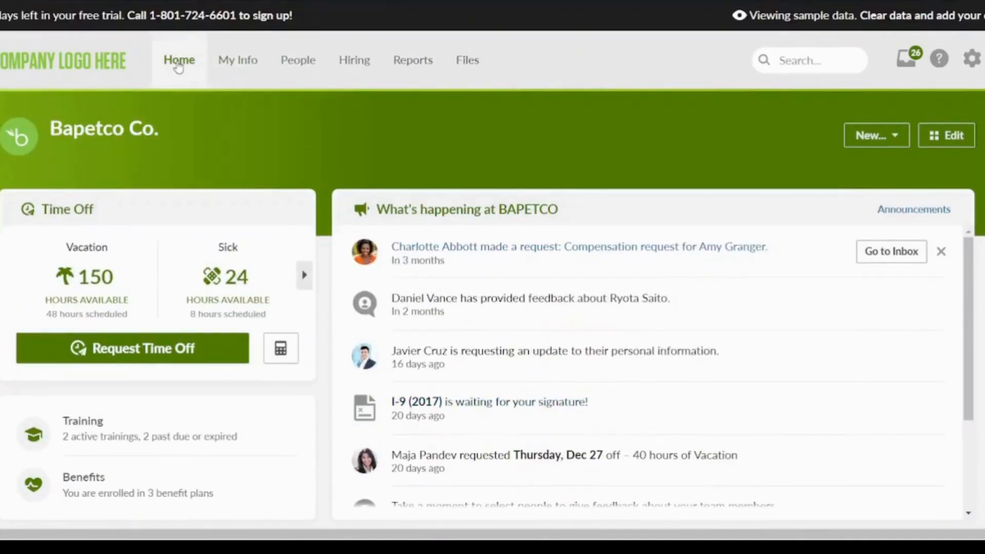
{"action": "scroll", "coordinate": [178, 67], "scroll_direction": "down", "scroll_amount": 1}
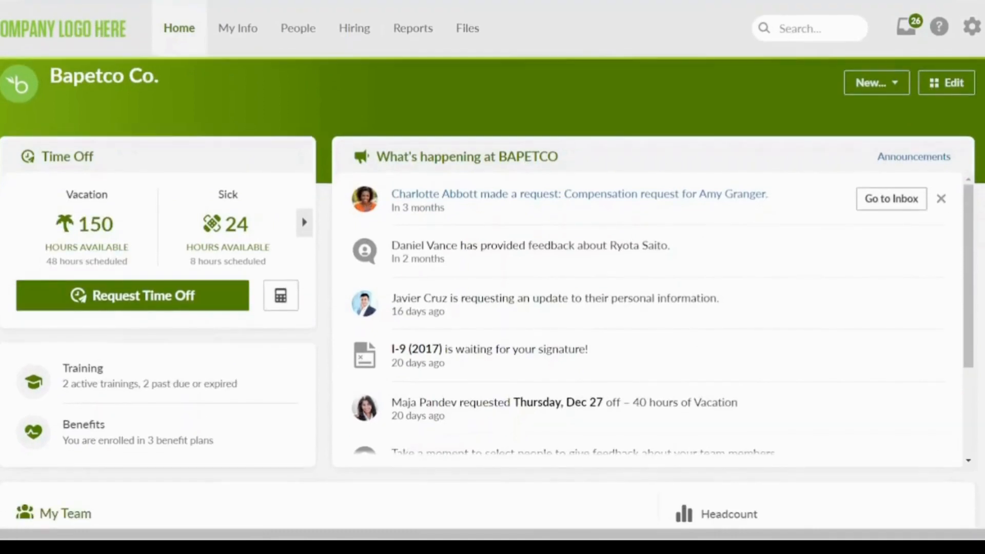
{"action": "scroll", "coordinate": [493, 277], "scroll_direction": "down", "scroll_amount": 2}
{"action": "scroll", "coordinate": [493, 277], "scroll_direction": "up", "scroll_amount": 4}
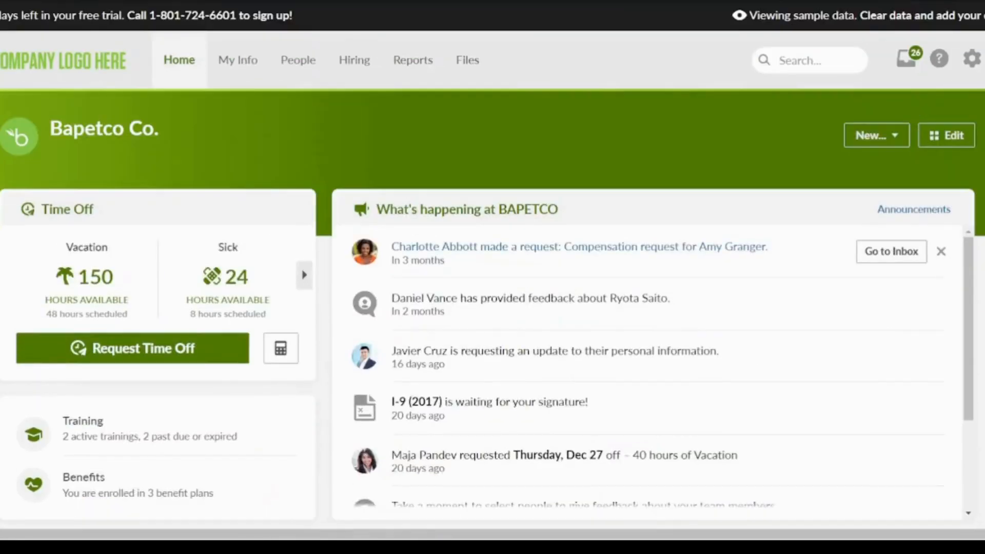
Open the account's own employee profile and review its Emergency Contact details
{"action": "left_click", "coordinate": [238, 62]}
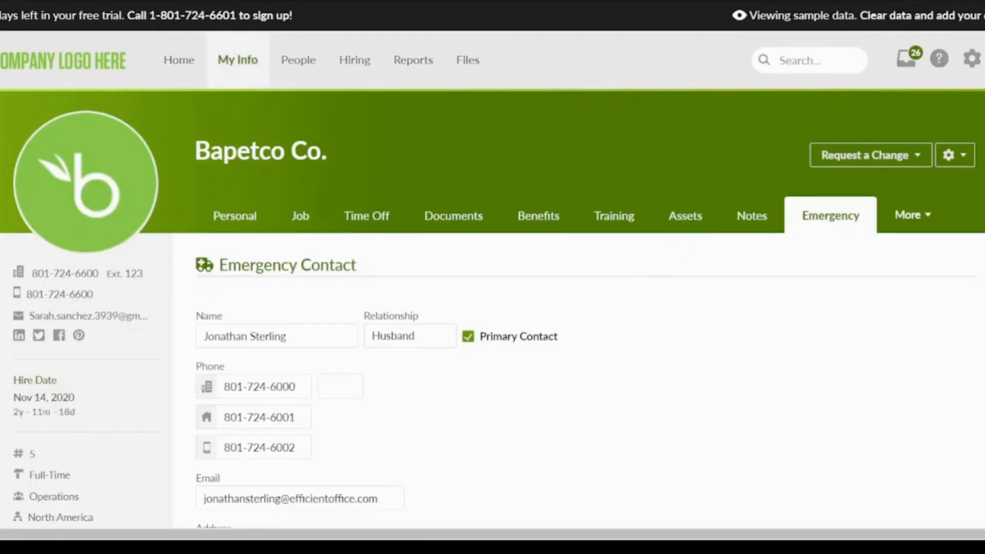
{"action": "scroll", "coordinate": [492, 276], "scroll_direction": "down", "scroll_amount": 1}
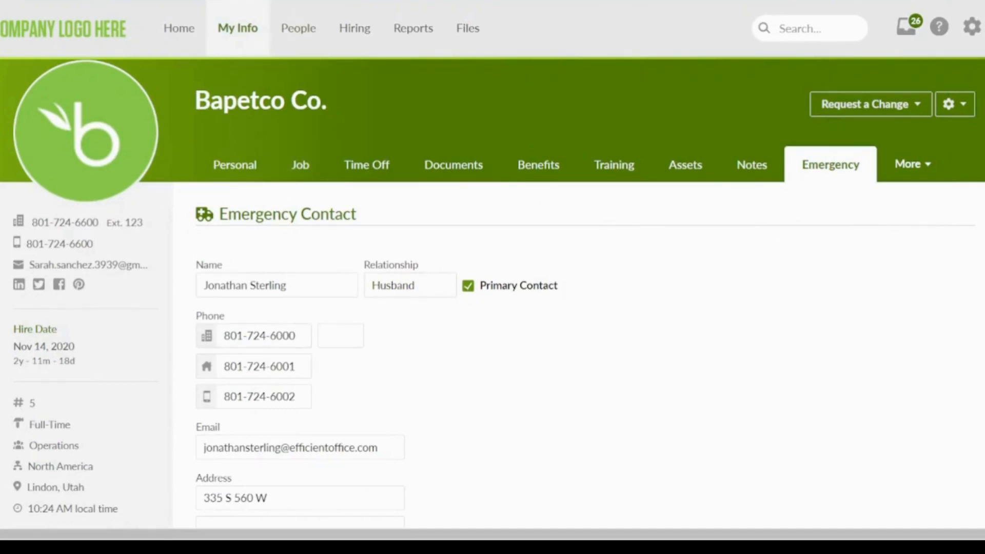
{"action": "scroll", "coordinate": [769, 226], "scroll_direction": "down", "scroll_amount": 4}
{"action": "scroll", "coordinate": [273, 226], "scroll_direction": "up", "scroll_amount": 5}
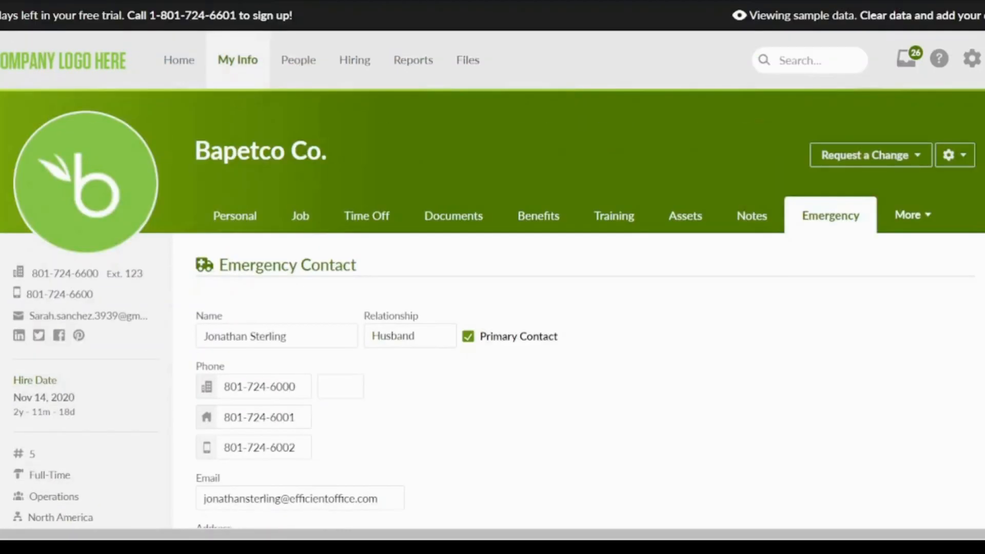
Open the profile's Personal section and check the Status options under Basic Information, leaving the status as Active
{"action": "left_click", "coordinate": [249, 219]}
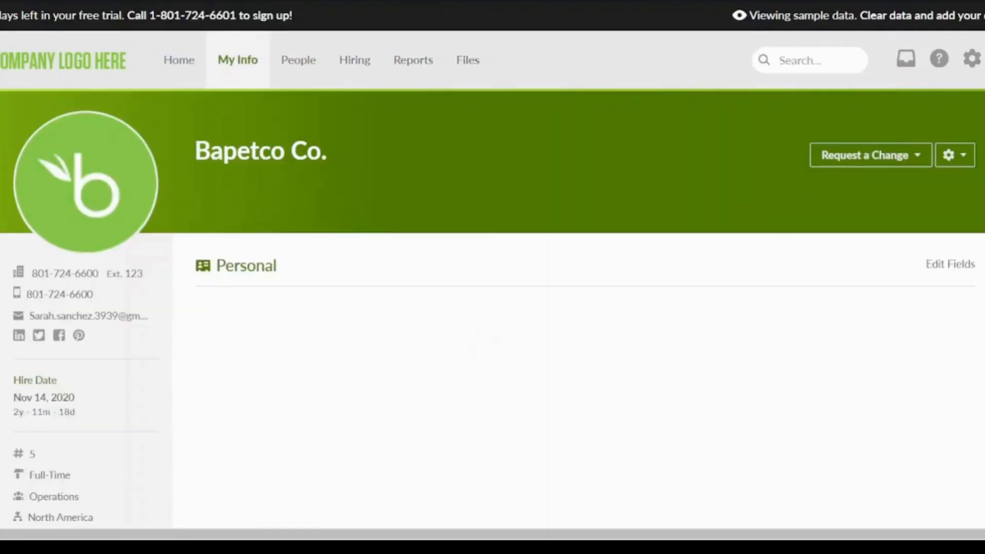
{"action": "scroll", "coordinate": [249, 219], "scroll_direction": "down", "scroll_amount": 3}
{"action": "scroll", "coordinate": [508, 260], "scroll_direction": "down", "scroll_amount": 2}
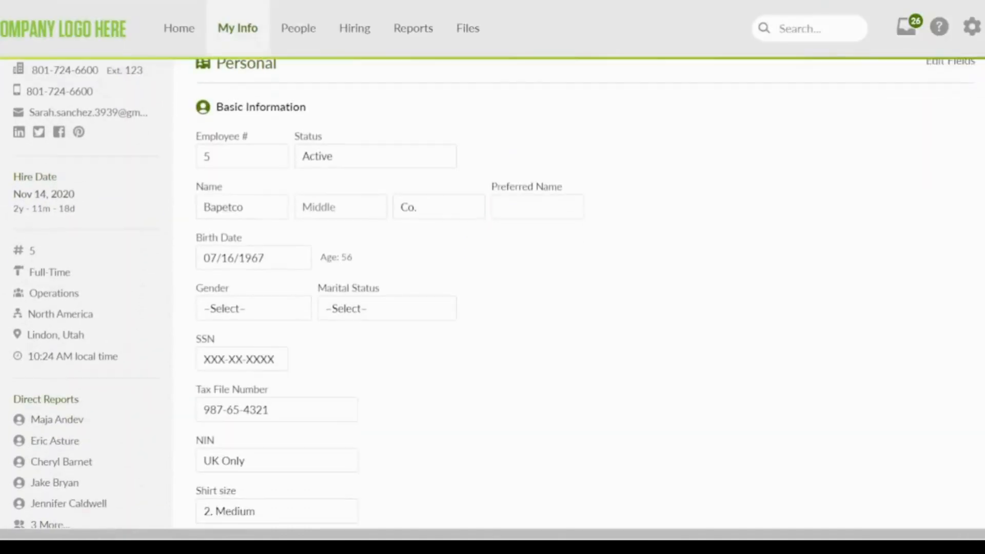
{"action": "left_click", "coordinate": [260, 156]}
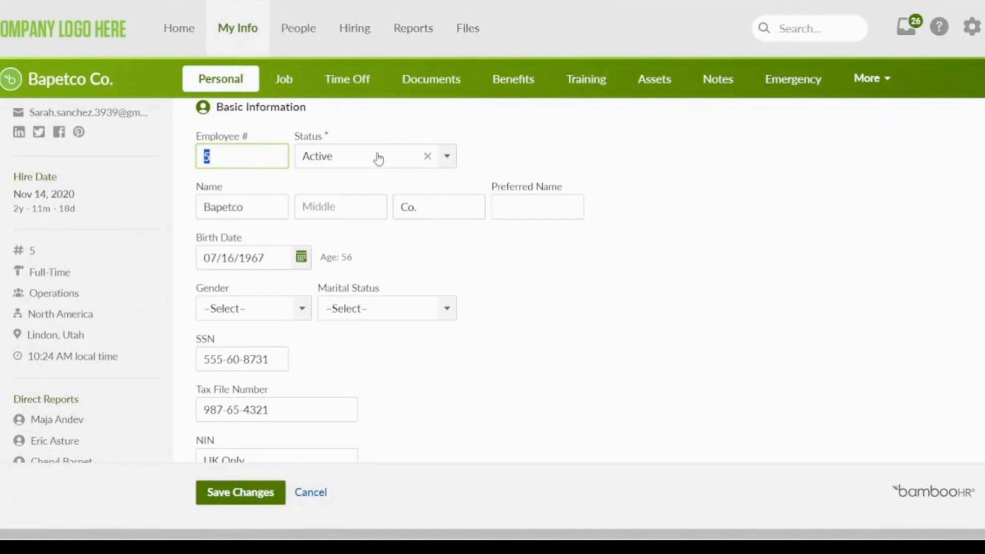
{"action": "left_click", "coordinate": [340, 157]}
{"action": "left_click", "coordinate": [328, 156]}
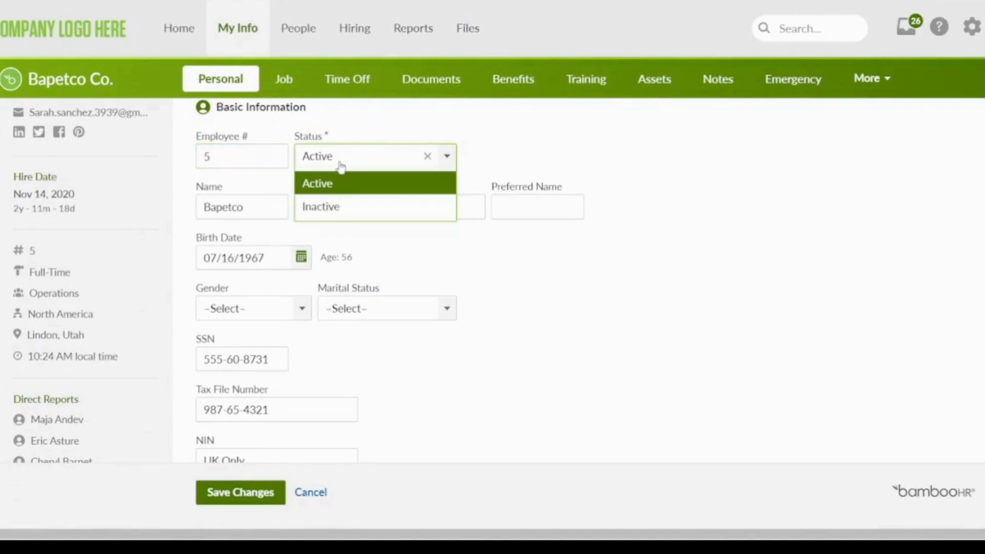
{"action": "left_click", "coordinate": [324, 160]}
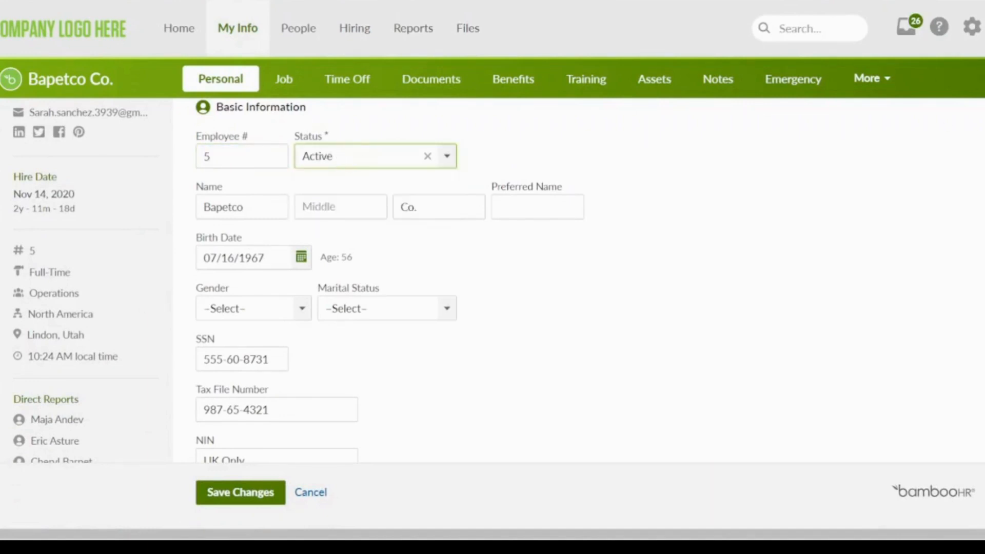
Leave the Personal details without saving and look through the active employees in the People list
{"action": "scroll", "coordinate": [492, 280], "scroll_direction": "up", "scroll_amount": 3}
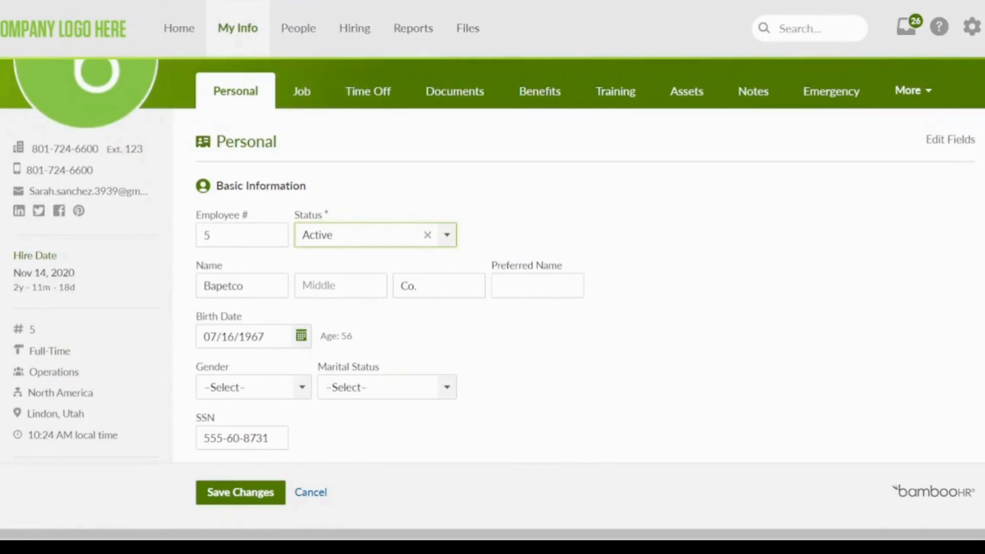
{"action": "scroll", "coordinate": [745, 97], "scroll_direction": "up", "scroll_amount": 2}
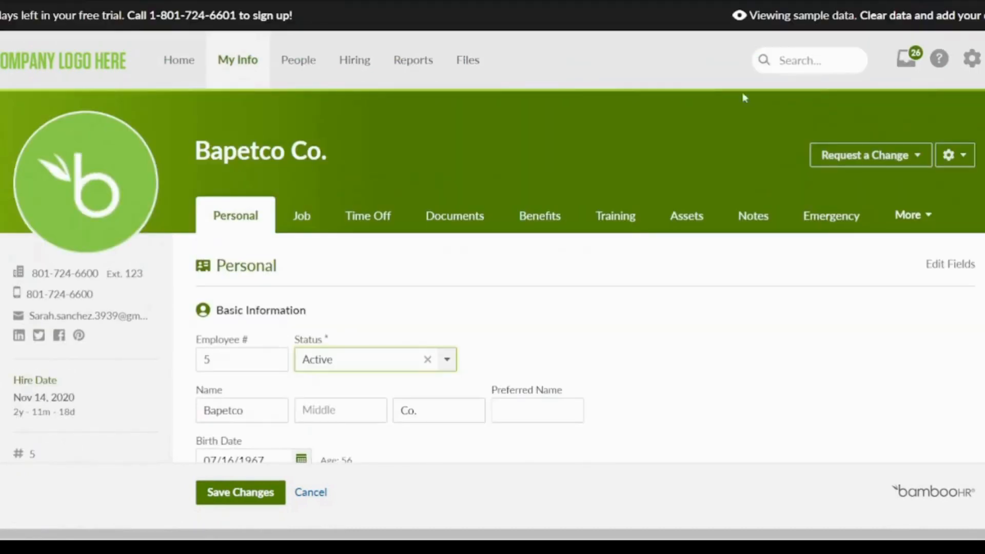
{"action": "left_click", "coordinate": [292, 70]}
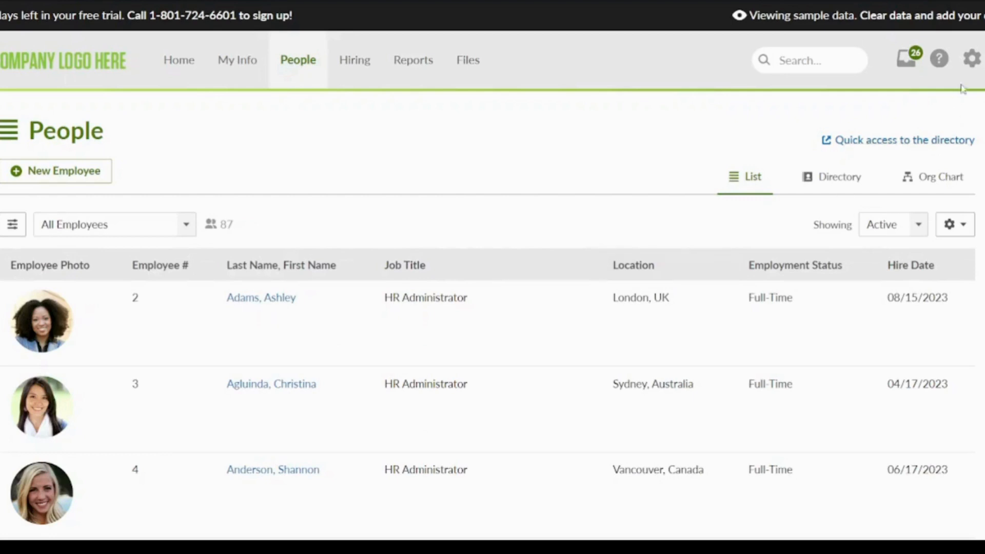
{"action": "scroll", "coordinate": [487, 308], "scroll_direction": "down", "scroll_amount": 3}
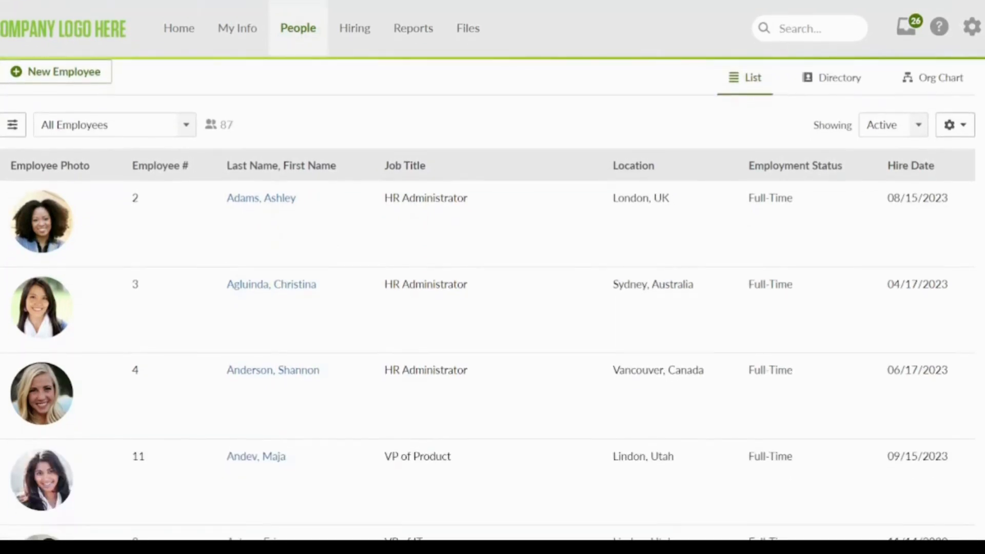
{"action": "scroll", "coordinate": [487, 308], "scroll_direction": "up", "scroll_amount": 3}
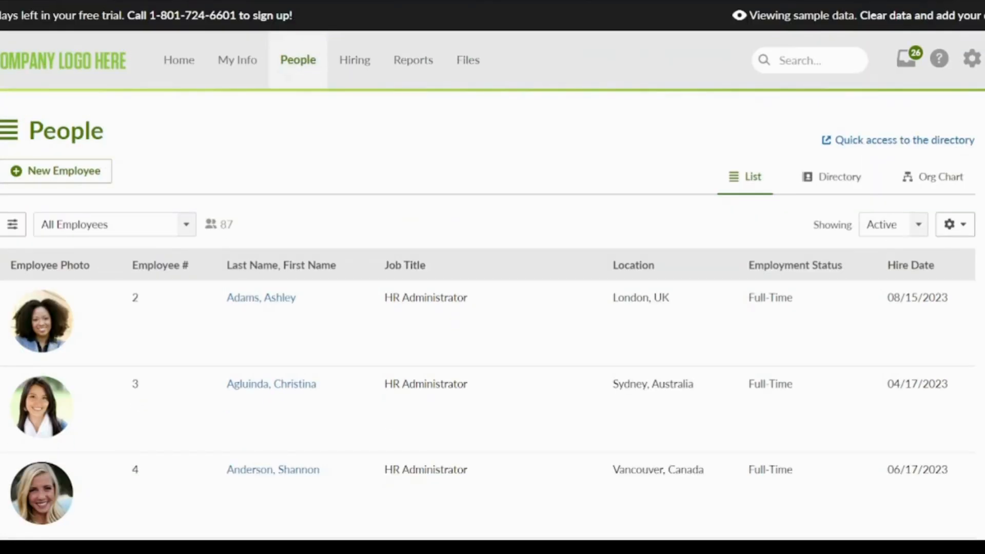
Open a blank New Employee form and review its hire packet option and its Personal, Address and Compensation sections
{"action": "left_click", "coordinate": [76, 183]}
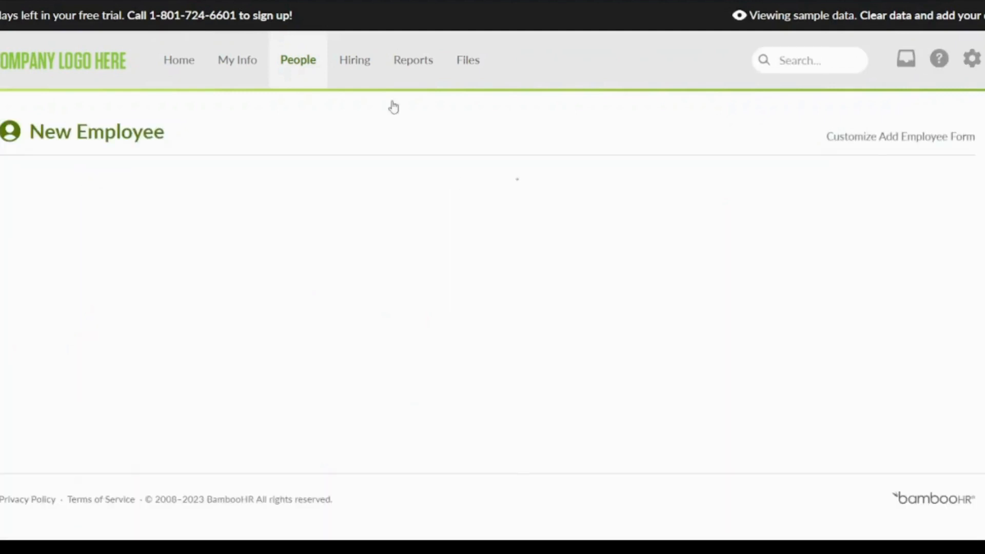
{"action": "scroll", "coordinate": [886, 203], "scroll_direction": "down", "scroll_amount": 3}
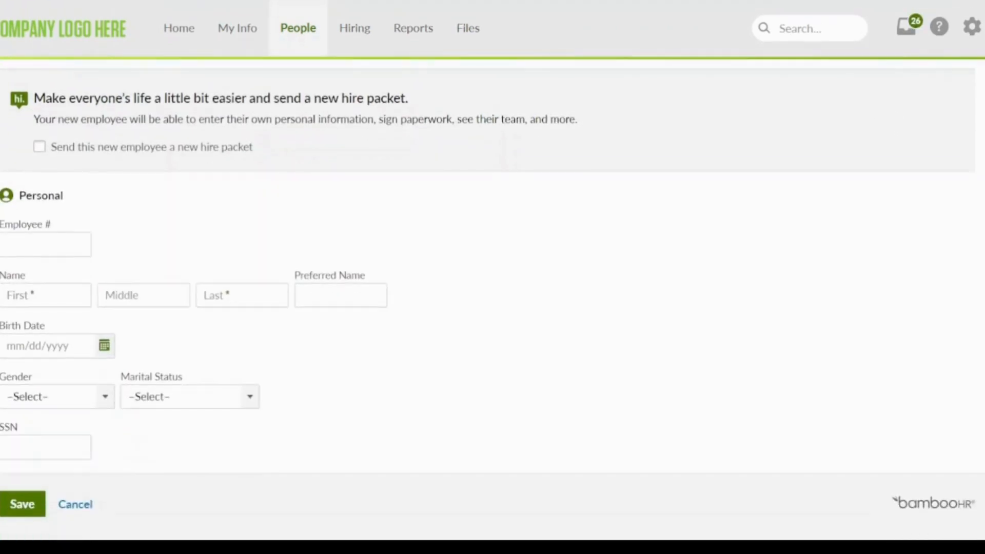
{"action": "scroll", "coordinate": [487, 267], "scroll_direction": "down", "scroll_amount": 4}
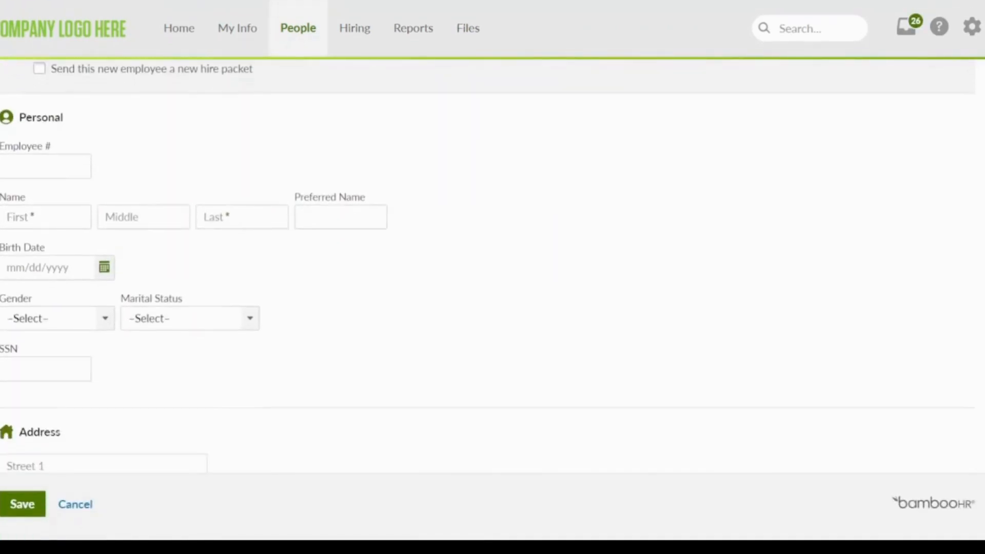
{"action": "scroll", "coordinate": [487, 267], "scroll_direction": "down", "scroll_amount": 6}
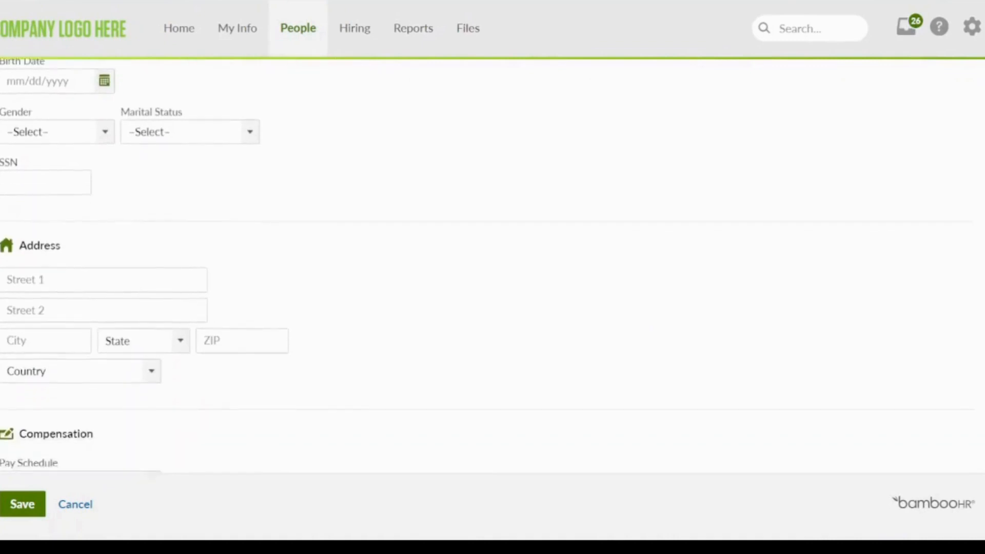
{"action": "scroll", "coordinate": [970, 112], "scroll_direction": "up", "scroll_amount": 12}
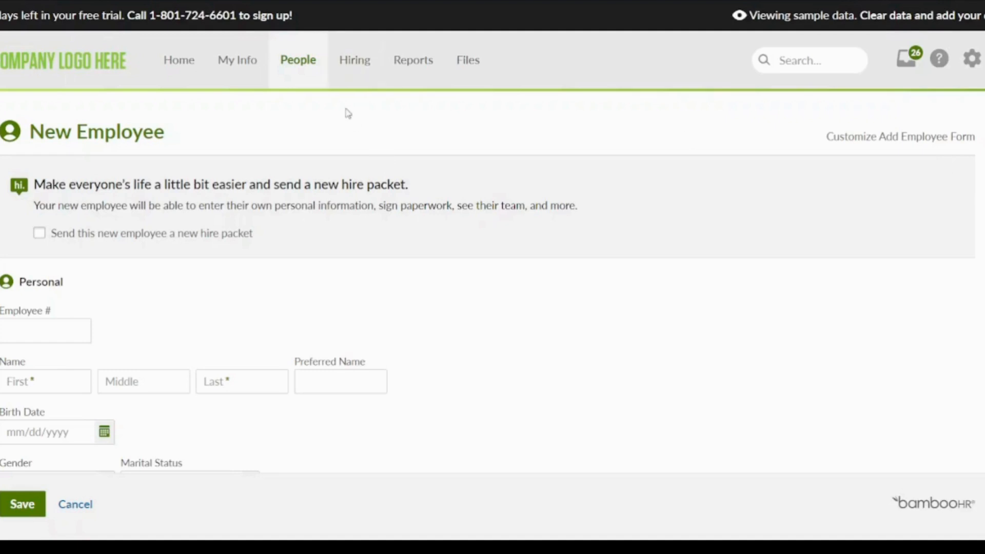
Open the Hiring area and look through the draft and open job openings
{"action": "left_click", "coordinate": [348, 77]}
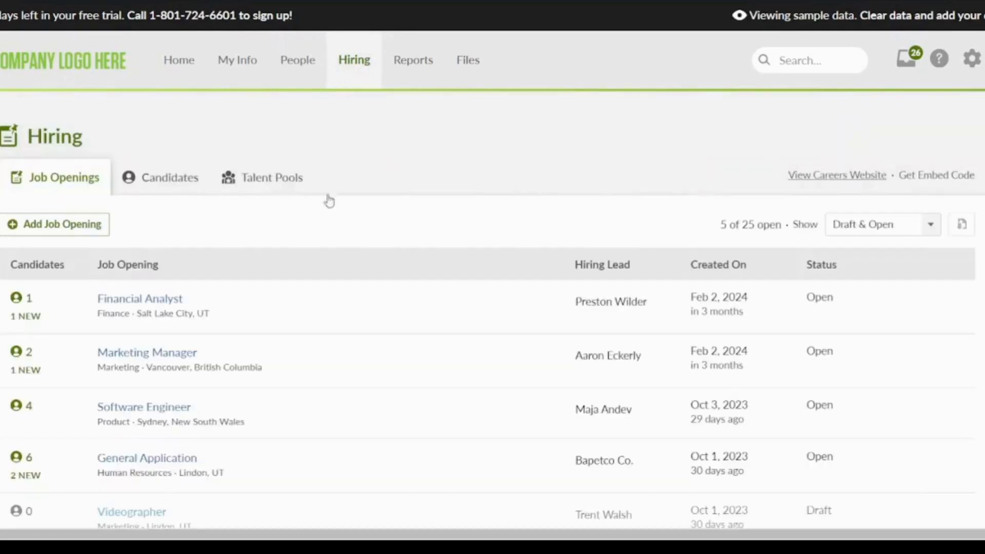
{"action": "scroll", "coordinate": [493, 287], "scroll_direction": "down", "scroll_amount": 1}
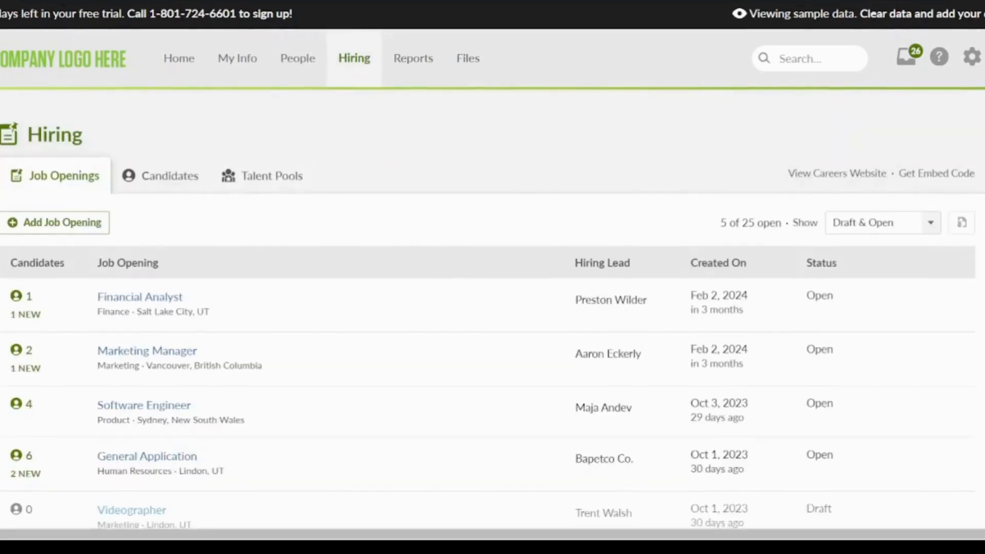
{"action": "scroll", "coordinate": [493, 277], "scroll_direction": "down", "scroll_amount": 1}
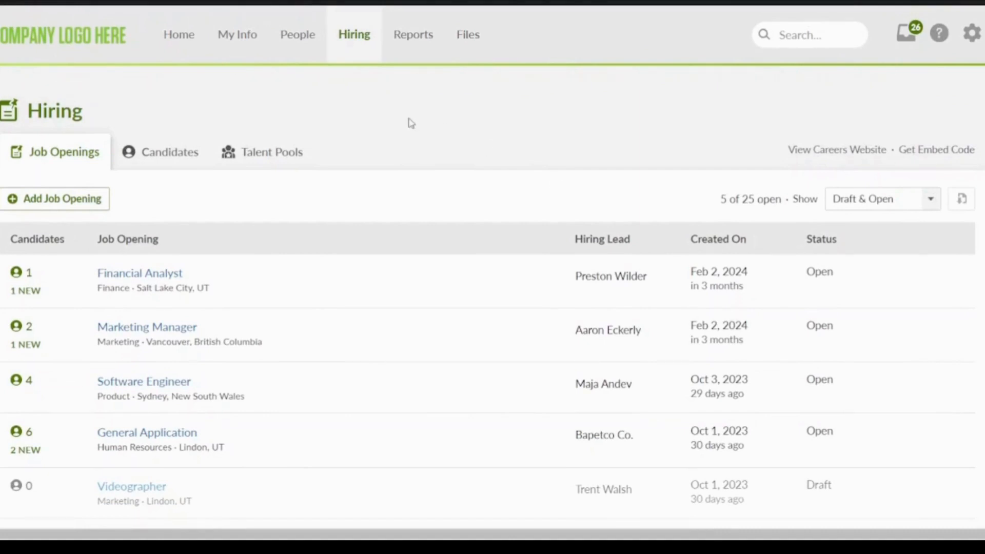
Look through the Hiring candidates and show the actions available for the first candidate
{"action": "left_click", "coordinate": [178, 160]}
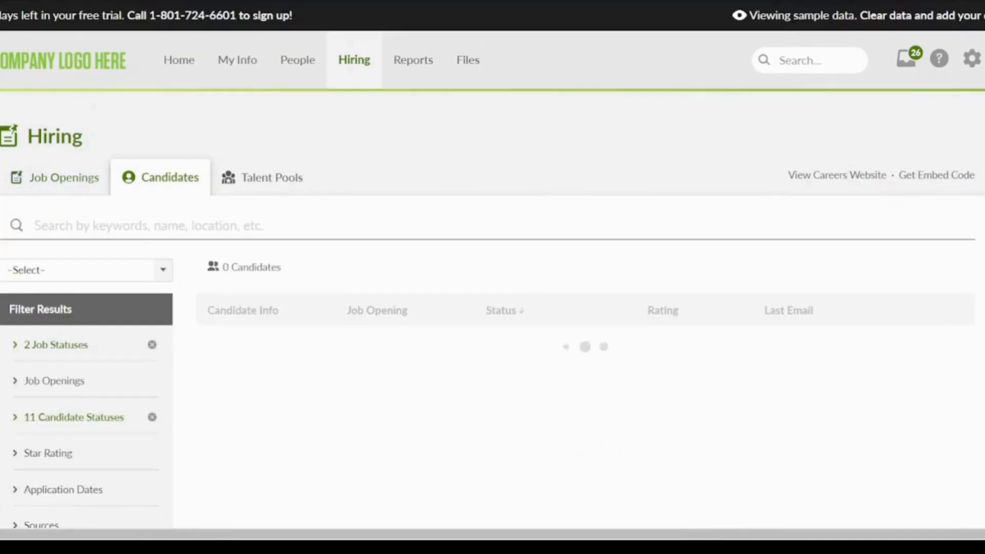
{"action": "scroll", "coordinate": [493, 277], "scroll_direction": "down", "scroll_amount": 5}
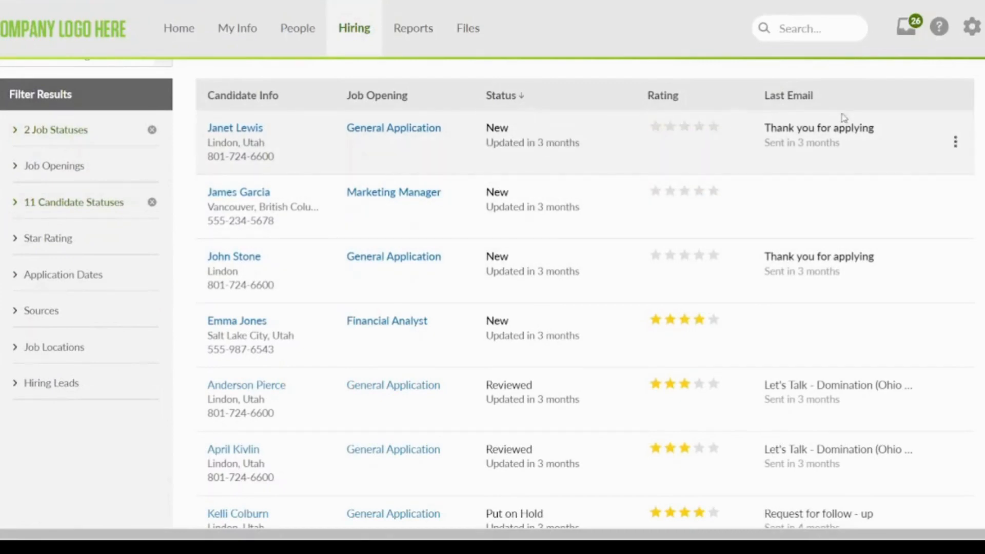
{"action": "left_click", "coordinate": [956, 143]}
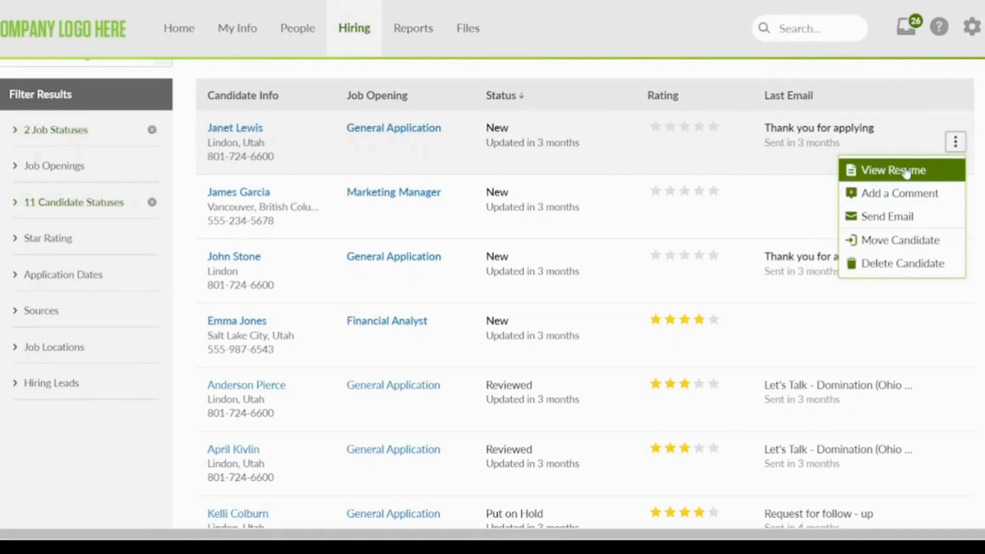
Open the Reports area and look through the favorite and recently viewed reports
{"action": "scroll", "coordinate": [907, 173], "scroll_direction": "up", "scroll_amount": 4}
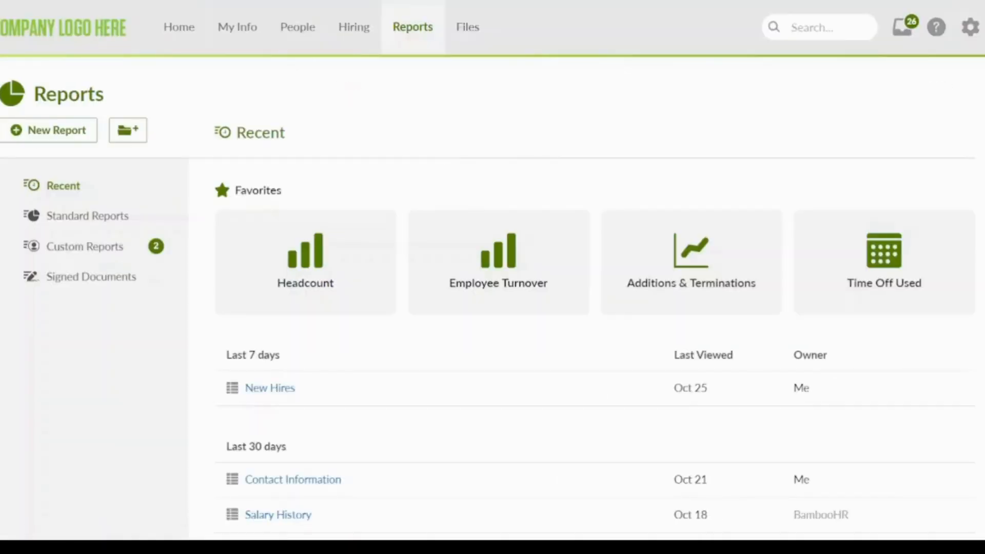
{"action": "scroll", "coordinate": [685, 318], "scroll_direction": "down", "scroll_amount": 5}
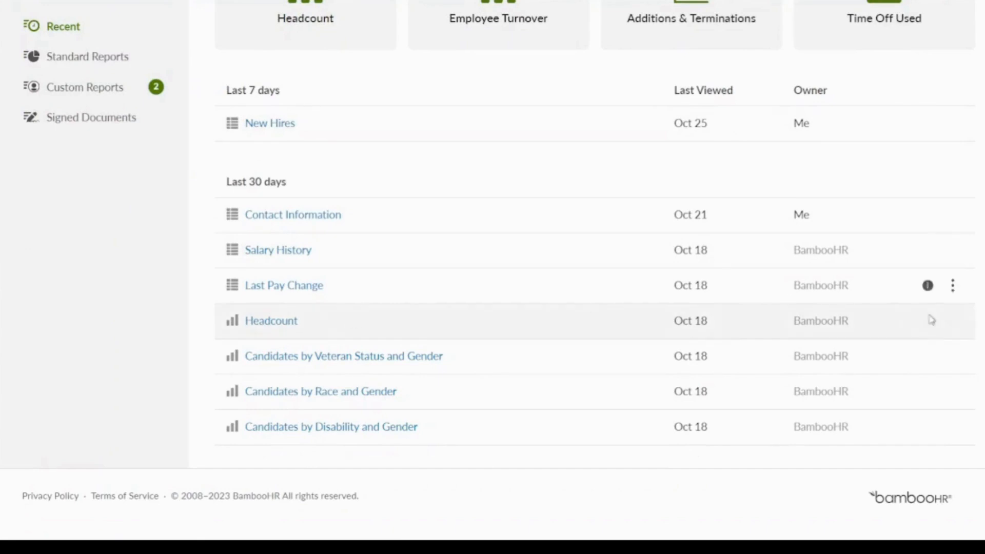
{"action": "scroll", "coordinate": [939, 231], "scroll_direction": "up", "scroll_amount": 5}
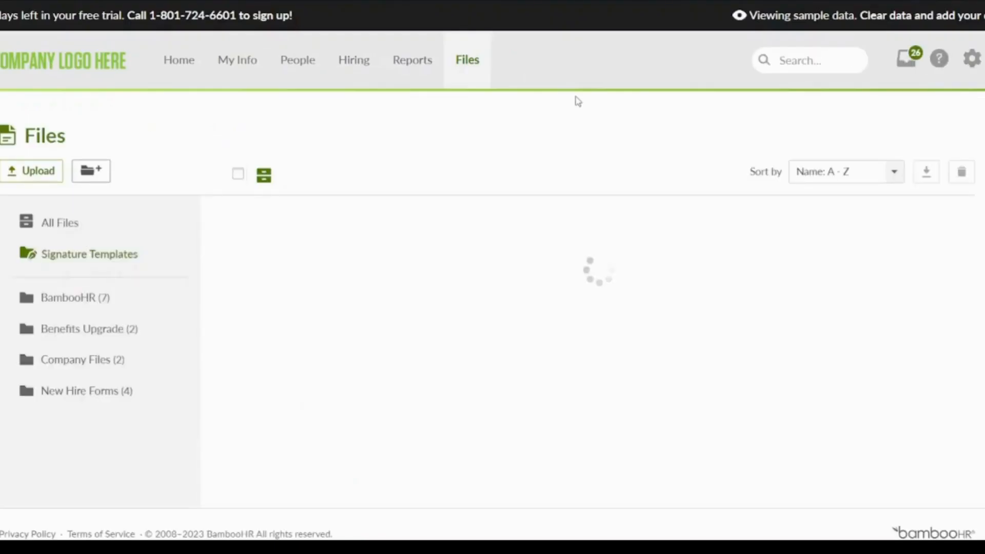
Look through the Signature Templates in Files and check the inbox's request categories
{"action": "scroll", "coordinate": [492, 277], "scroll_direction": "down", "scroll_amount": 3}
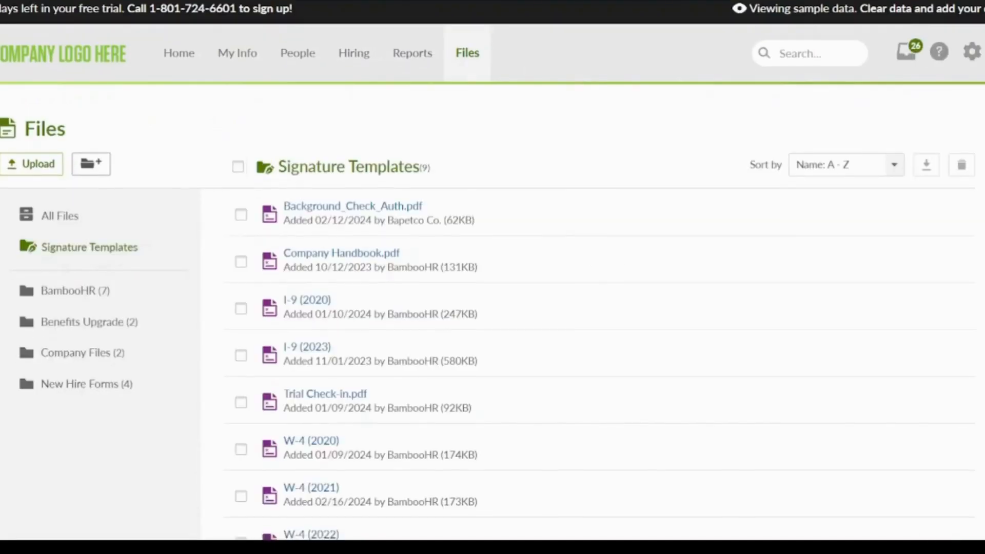
{"action": "scroll", "coordinate": [492, 277], "scroll_direction": "up", "scroll_amount": 3}
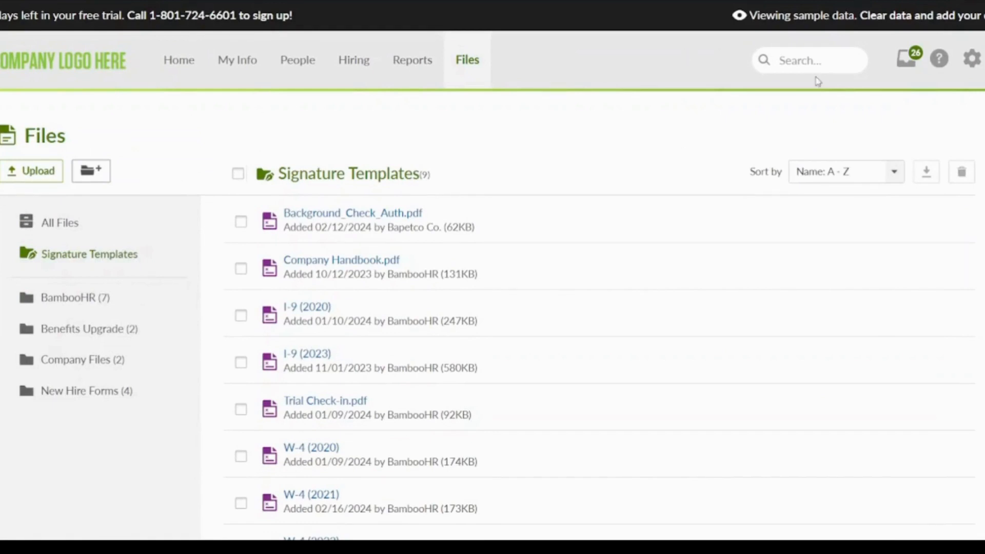
{"action": "left_click", "coordinate": [904, 70]}
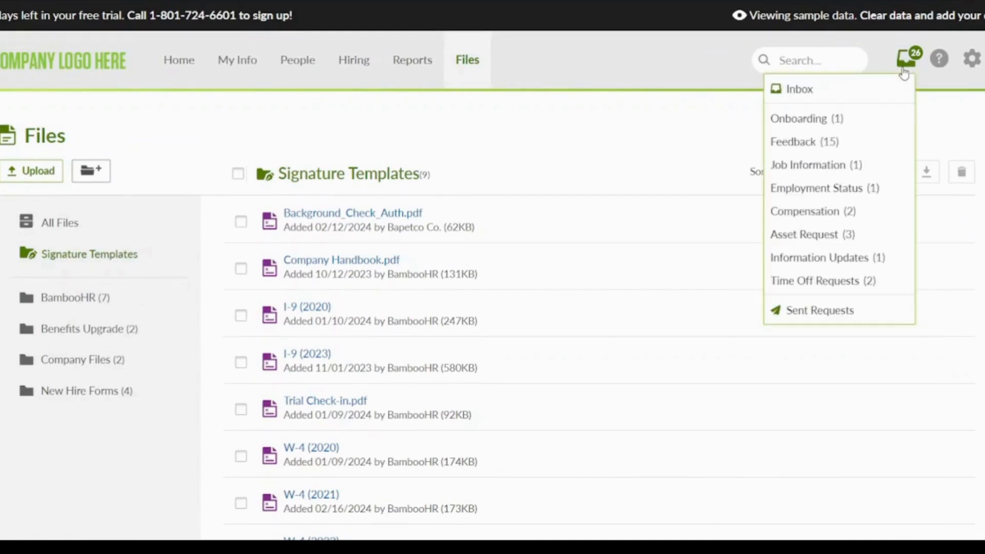
Close the inbox overview and select Company Handbook.pdf and I-9 (2020) among the signature templates
{"action": "left_click", "coordinate": [903, 72]}
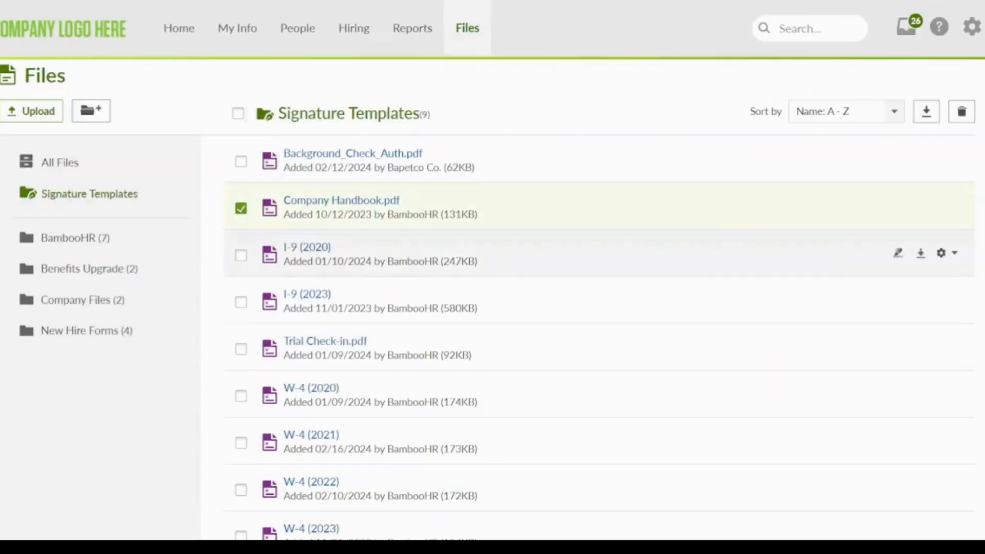
{"action": "left_click", "coordinate": [965, 258]}
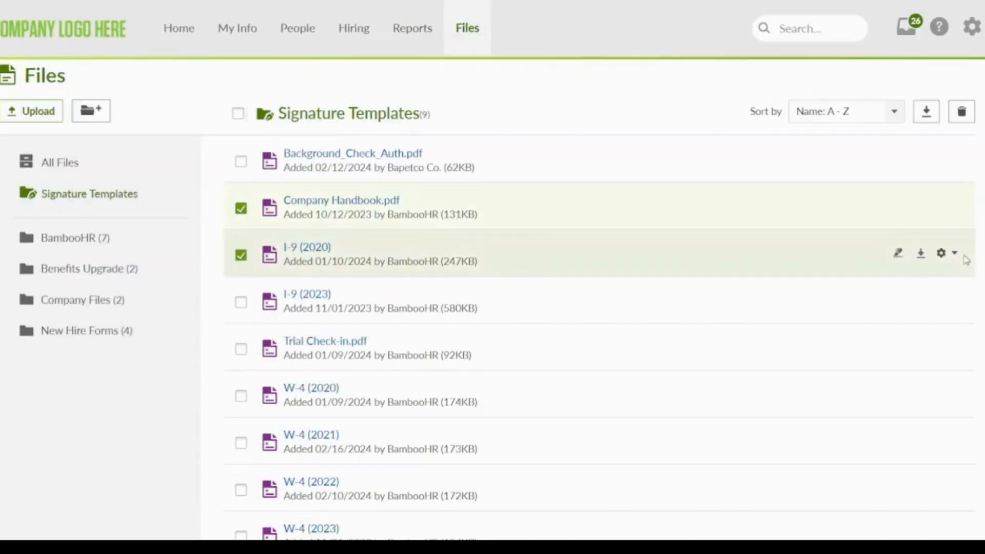
Search the help topics for "add" and show the account's settings and login options
{"action": "left_click", "coordinate": [941, 27]}
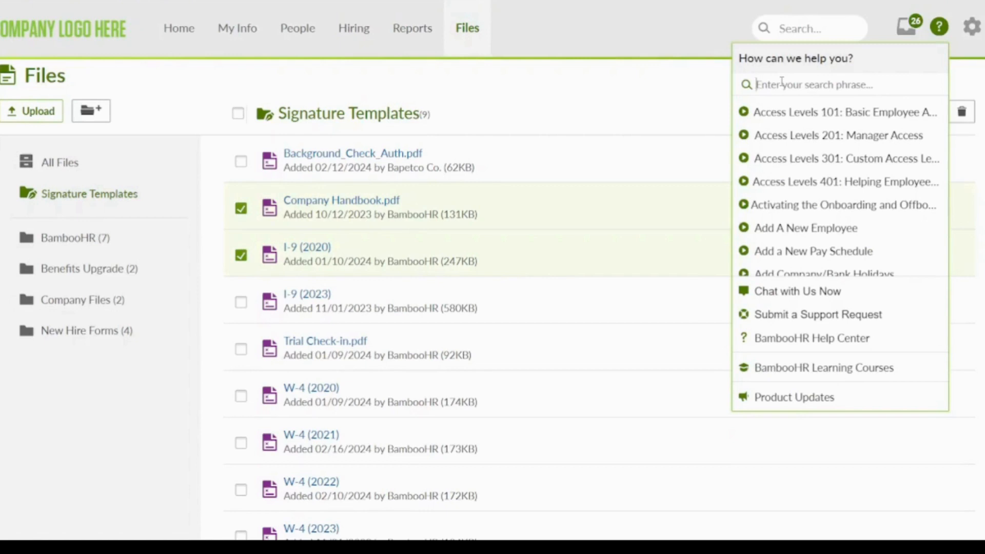
{"action": "type", "text": "add"}
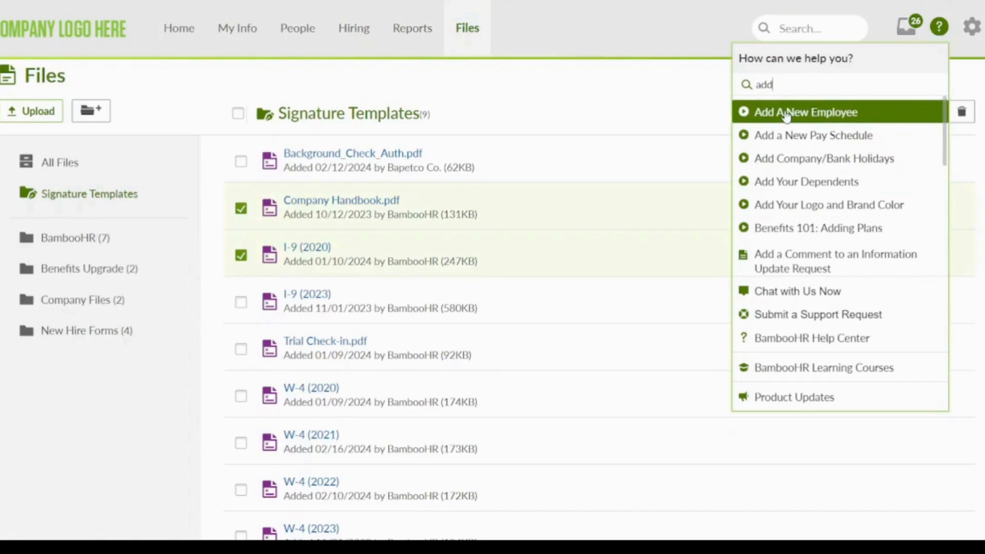
{"action": "left_click", "coordinate": [971, 28]}
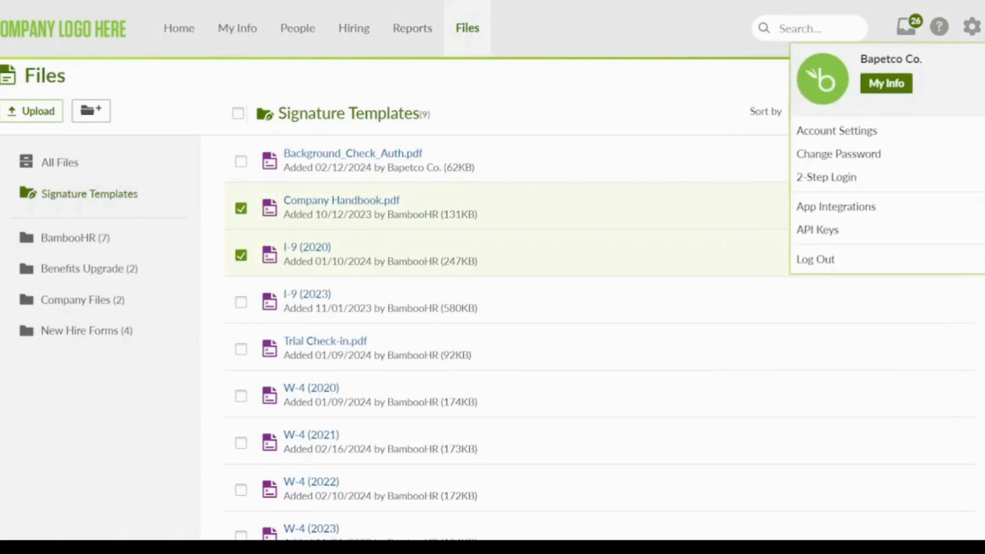